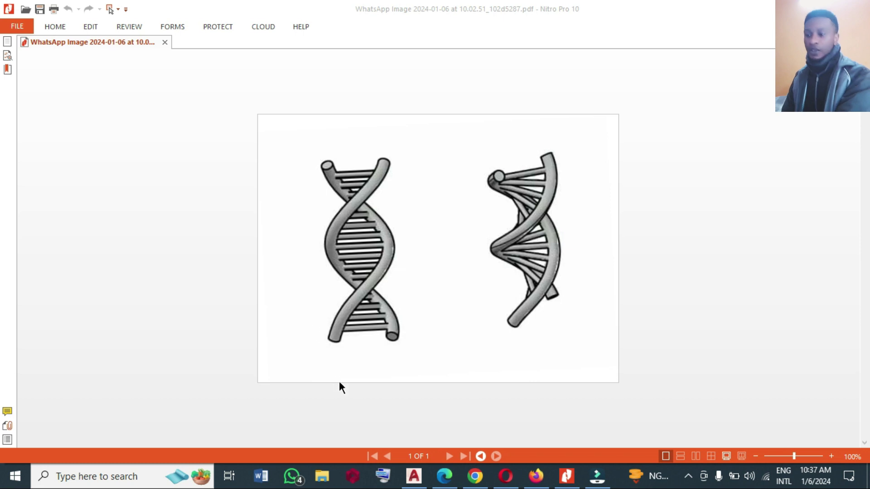
Switch to AutoCAD, set the workspace to 3D Modeling and turn off the drawing grid.
left_click(415, 478)
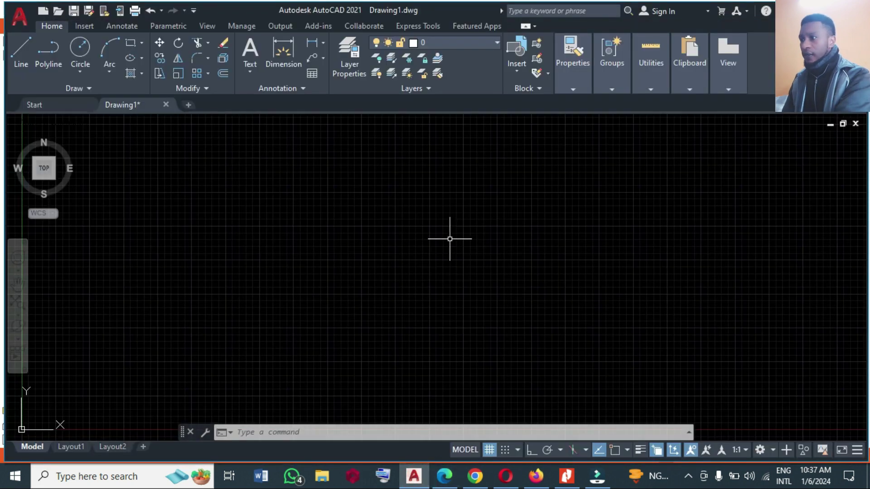
left_click(361, 225)
left_click(285, 195)
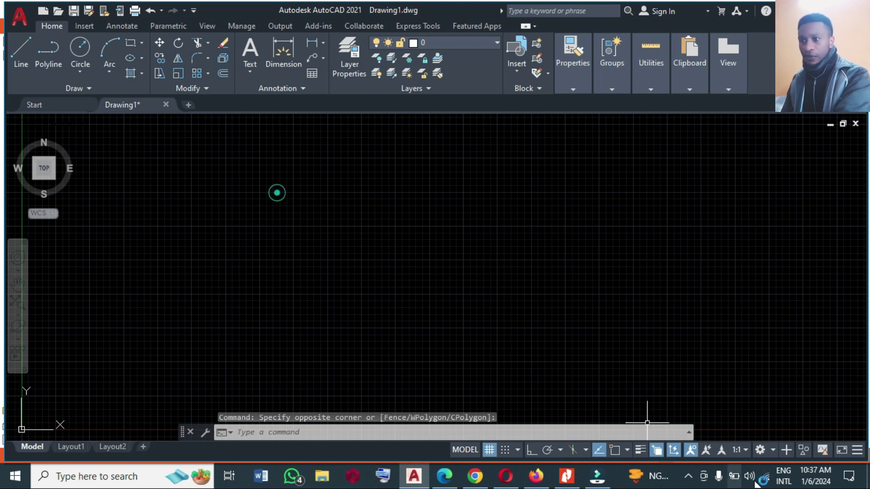
left_click(771, 451)
left_click(775, 370)
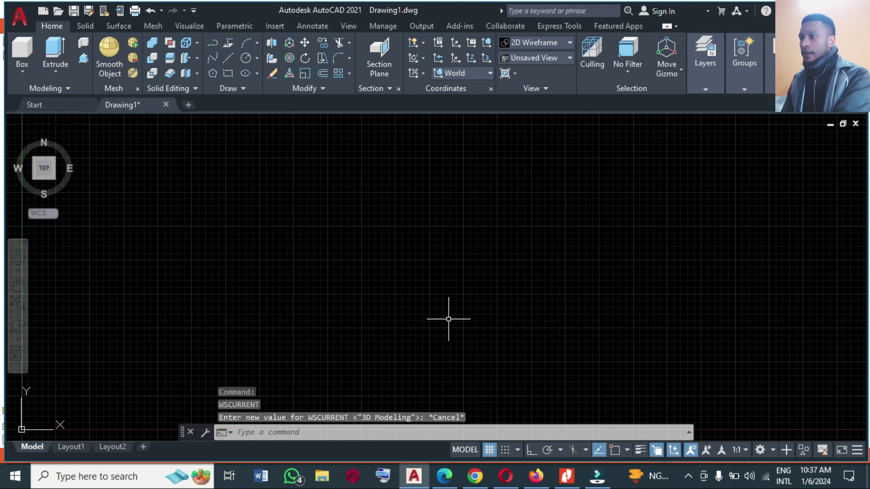
left_click(489, 450)
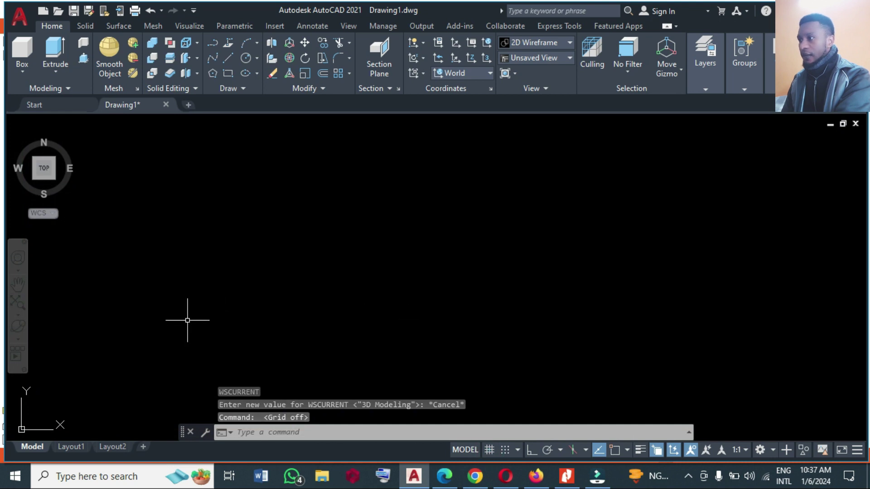
left_click(423, 287)
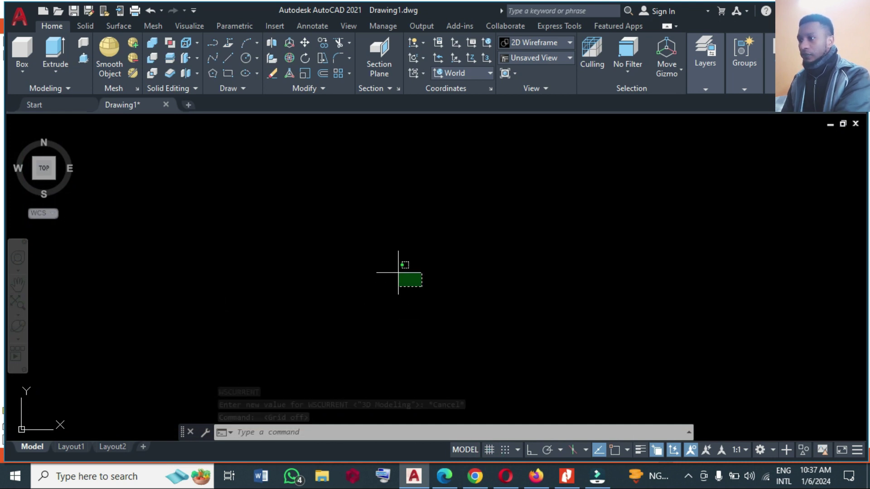
left_click(362, 267)
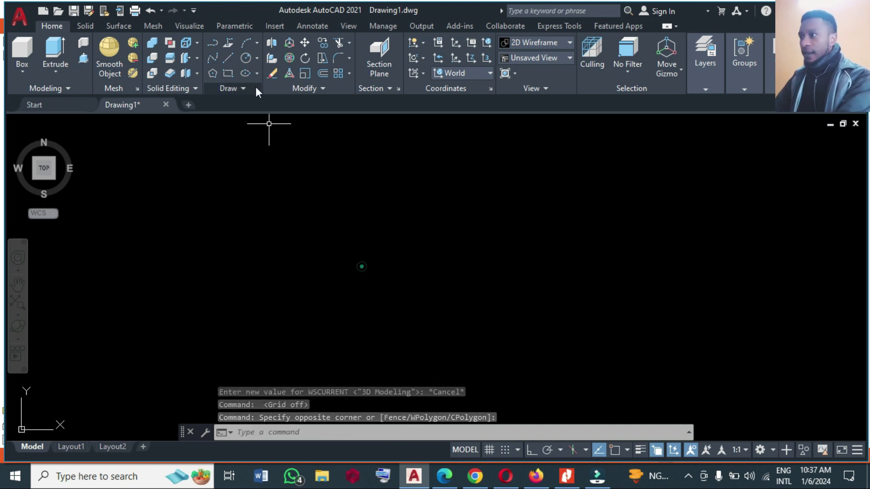
Start a helix near the middle of the drawing with a base radius of 5 and a top radius of 5.
left_click(241, 89)
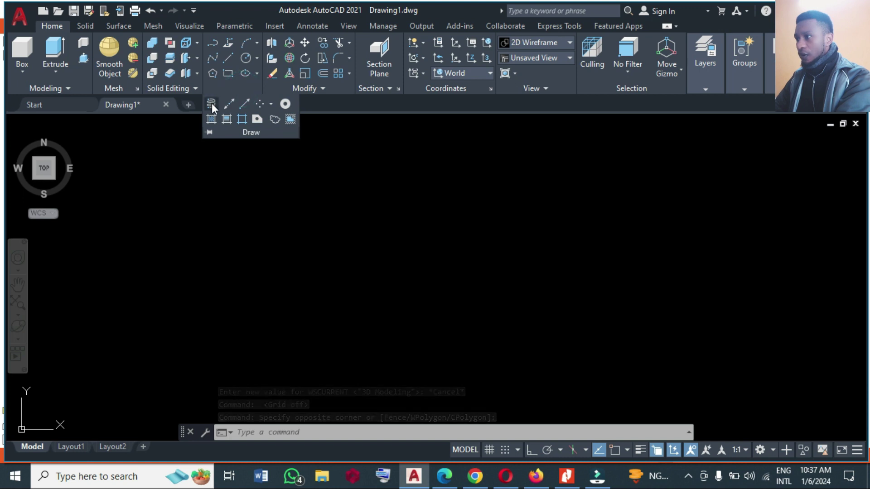
left_click(327, 109)
left_click(245, 89)
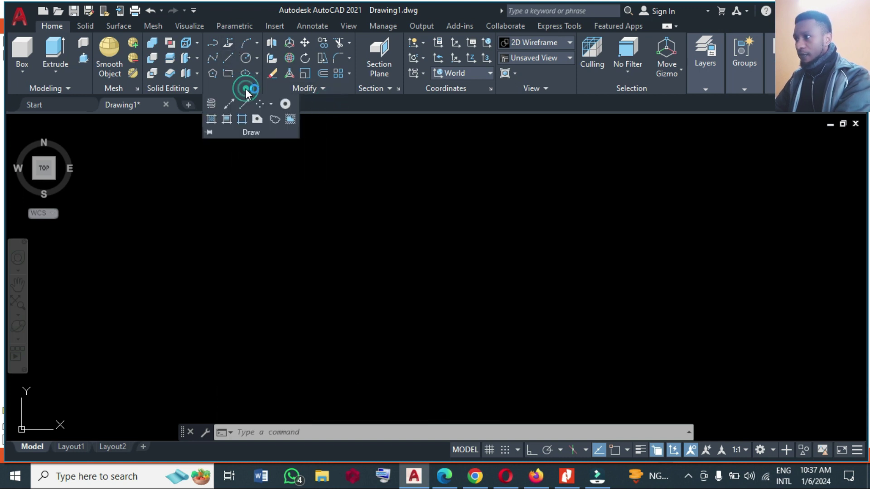
left_click(211, 103)
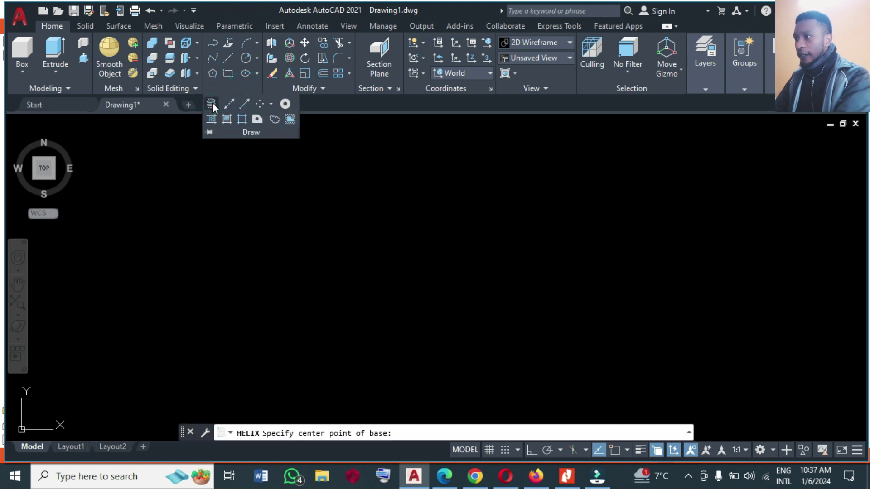
left_click(348, 257)
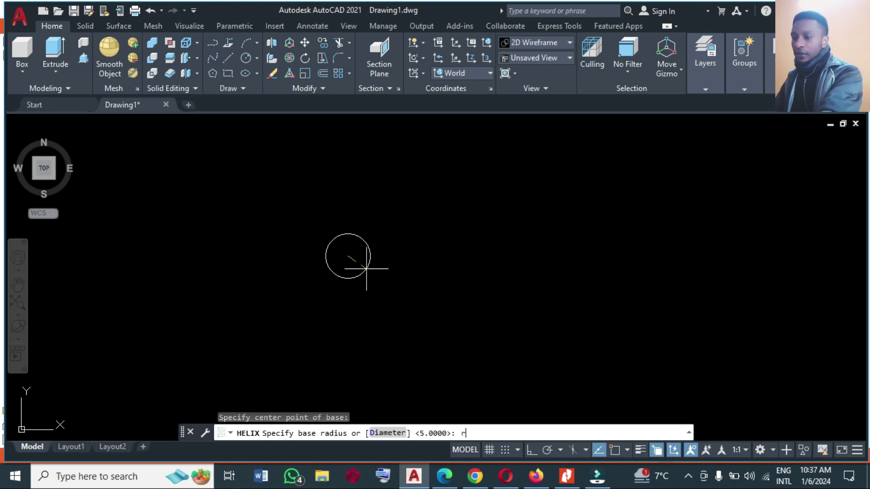
key("Return")
type("5")
key("Return")
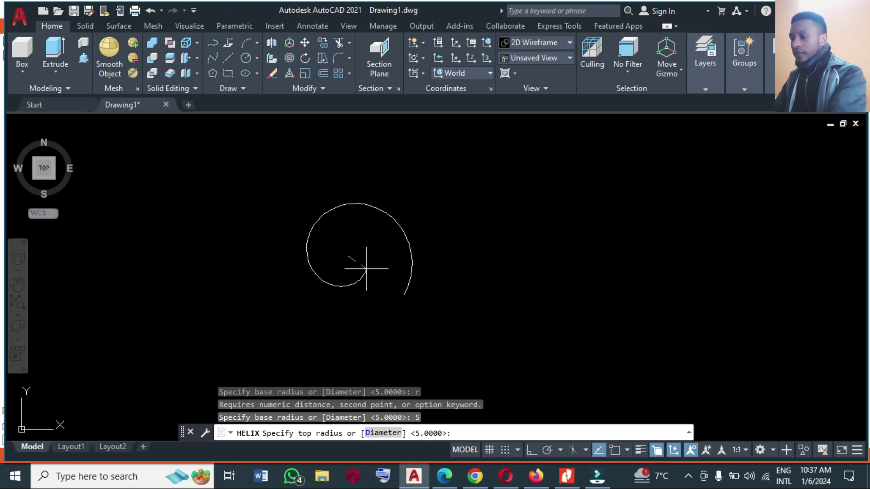
key("Return")
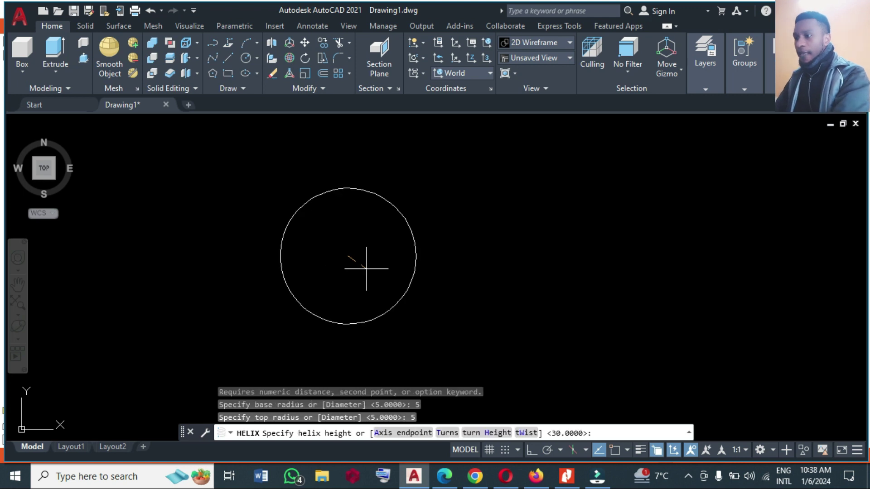
Finish the helix with 1 turn and a turn height of 30.
left_click(450, 433)
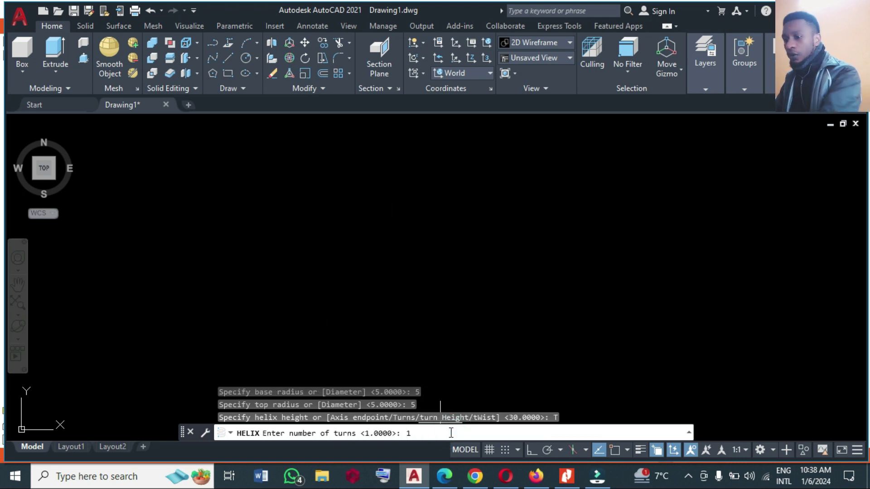
type("1")
key("Return")
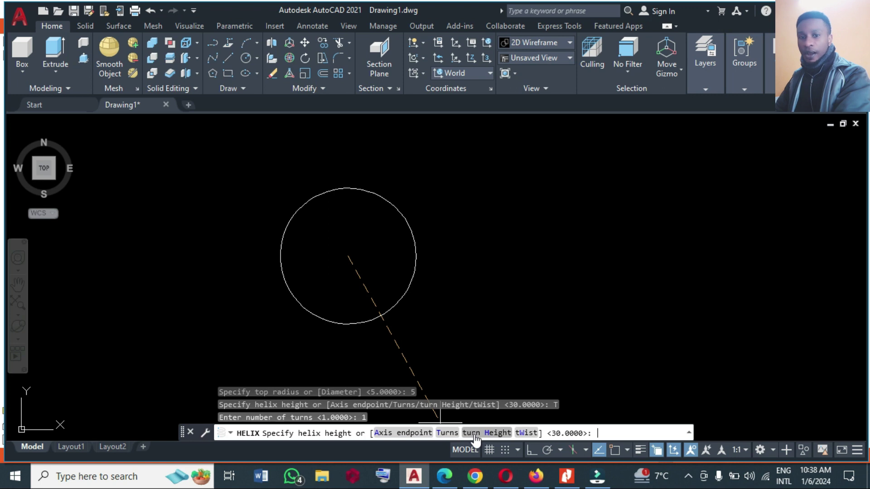
left_click(474, 434)
type("30")
key("Return")
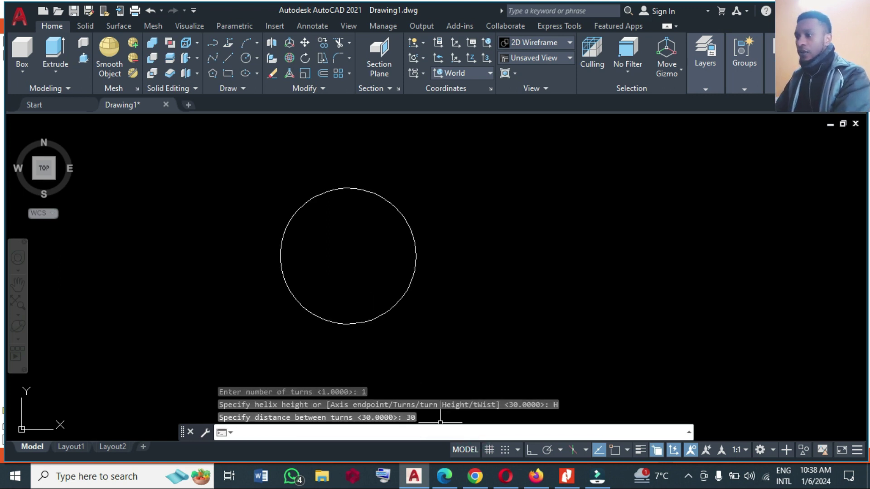
With object snap and ortho on, draw a 10-unit line in the negative X direction from the helix's lower endpoint.
scroll(498, 258, "down", 2)
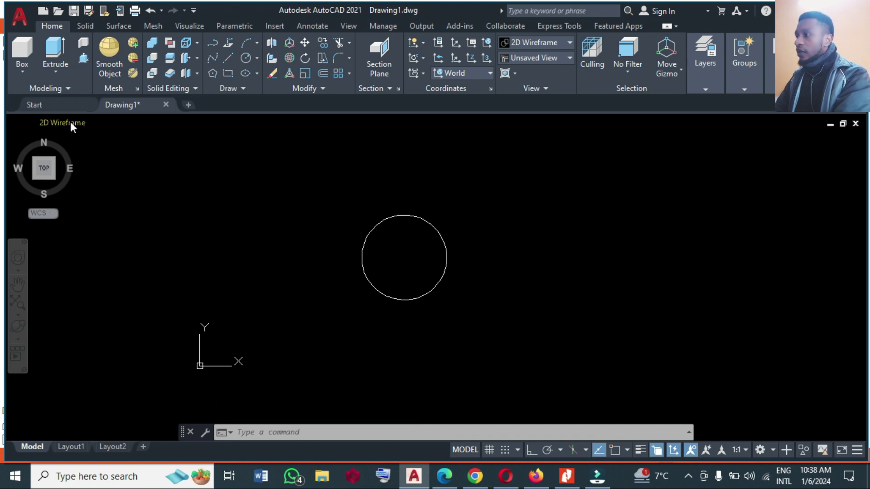
left_click(73, 138)
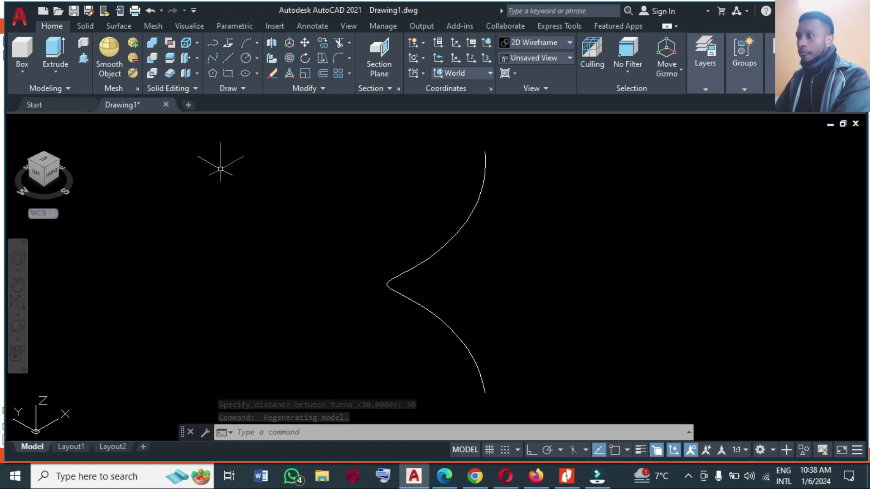
scroll(219, 169, "down", 1)
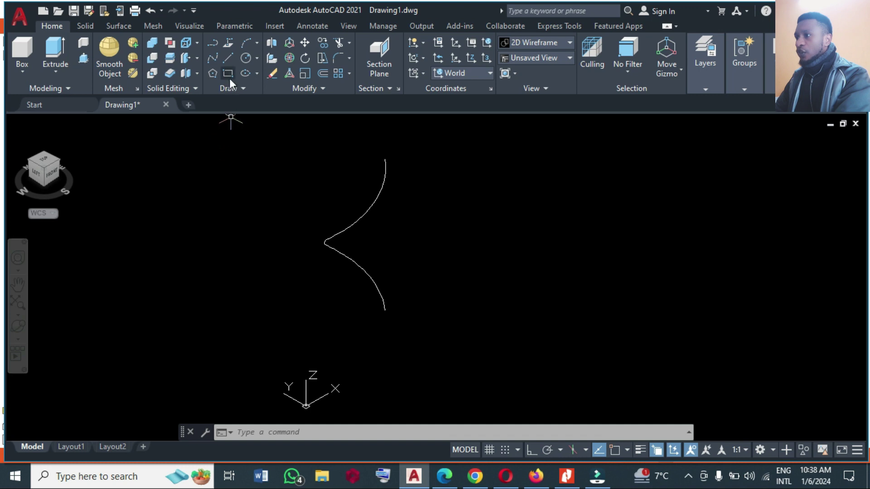
left_click(227, 59)
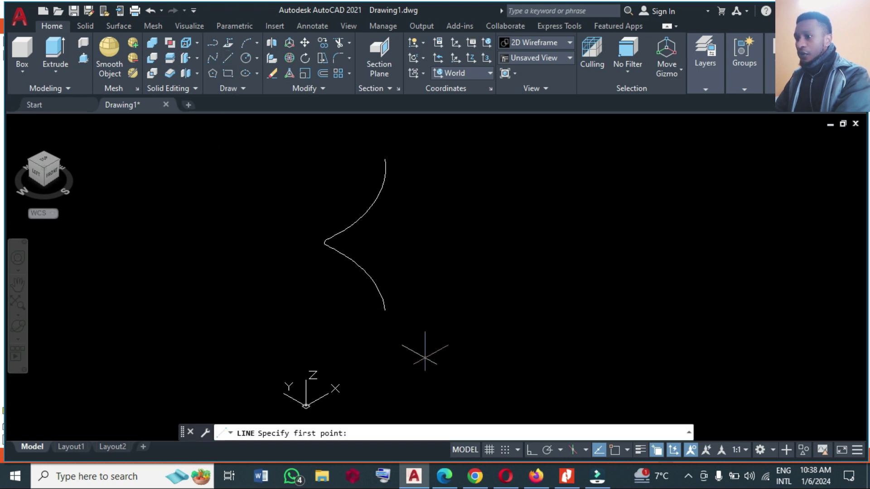
left_click(614, 450)
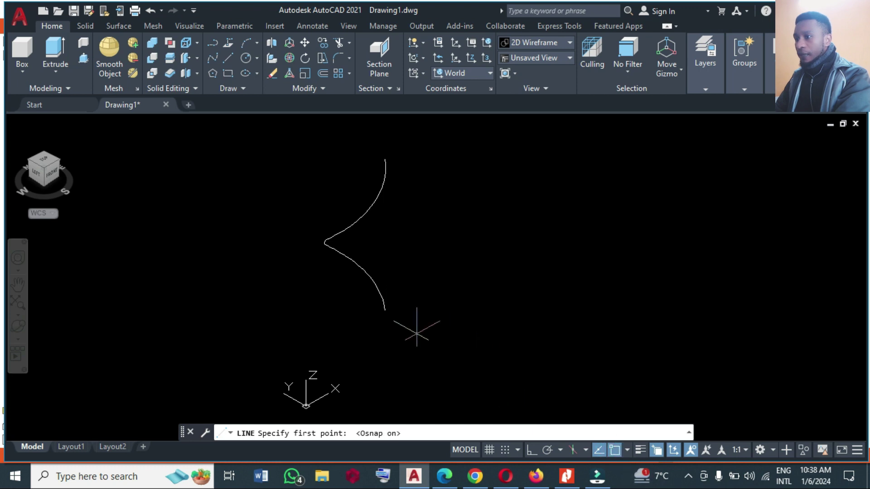
left_click(385, 310)
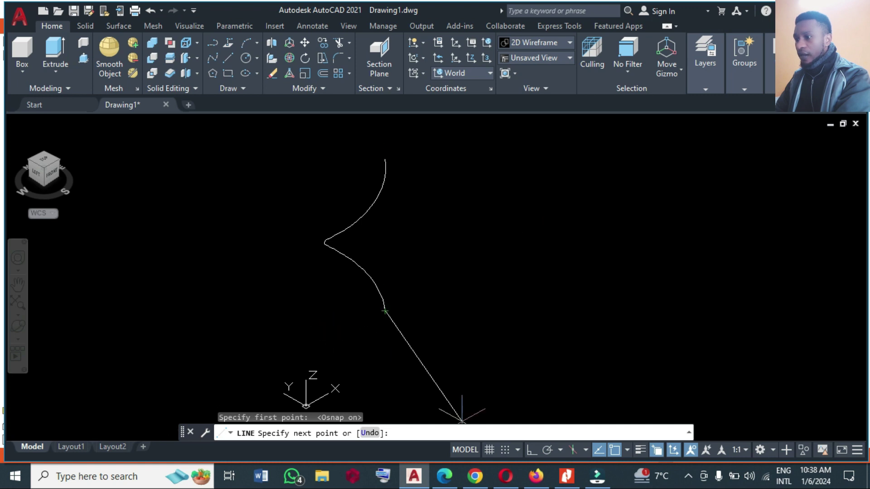
left_click(531, 450)
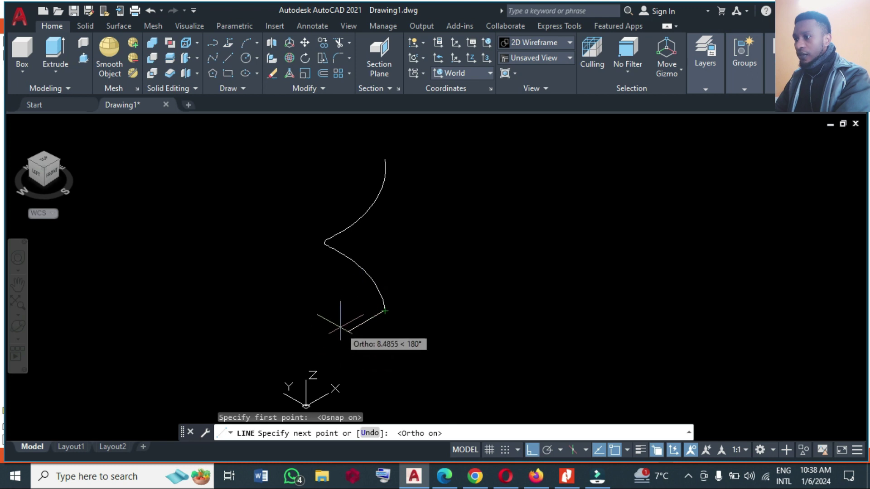
type("10")
key("Return")
key("Return")
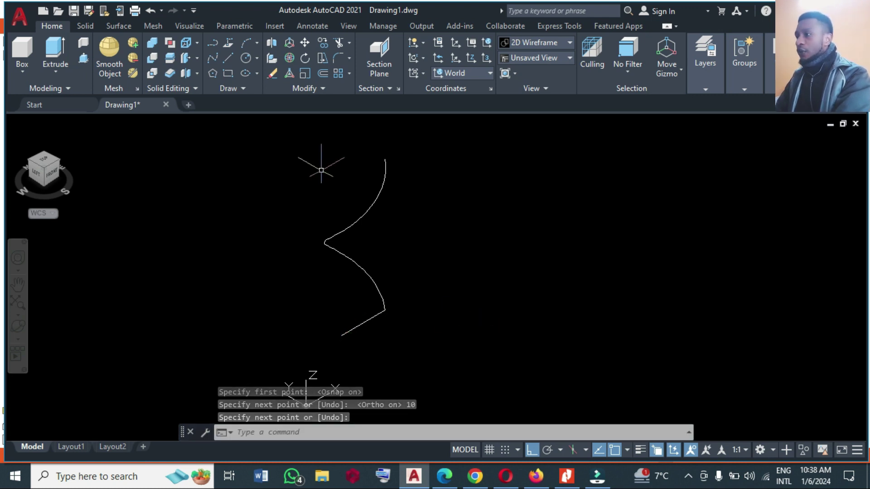
Draw a circle of radius 1 in the empty space beside the helix.
left_click(246, 56)
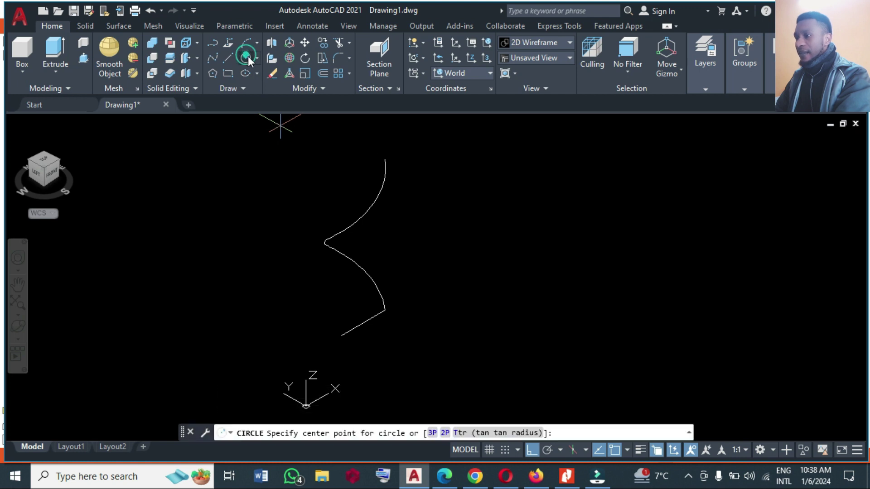
left_click(487, 229)
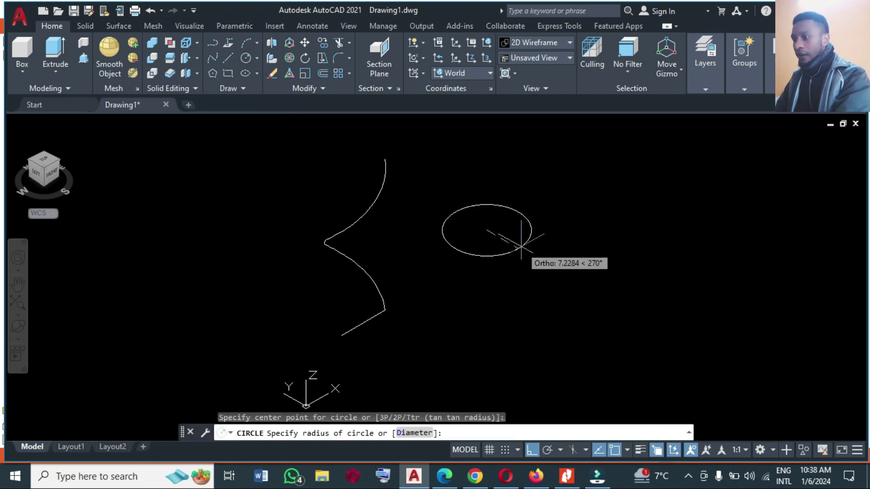
type("r")
key("Return")
type("1")
key("Return")
key("Return")
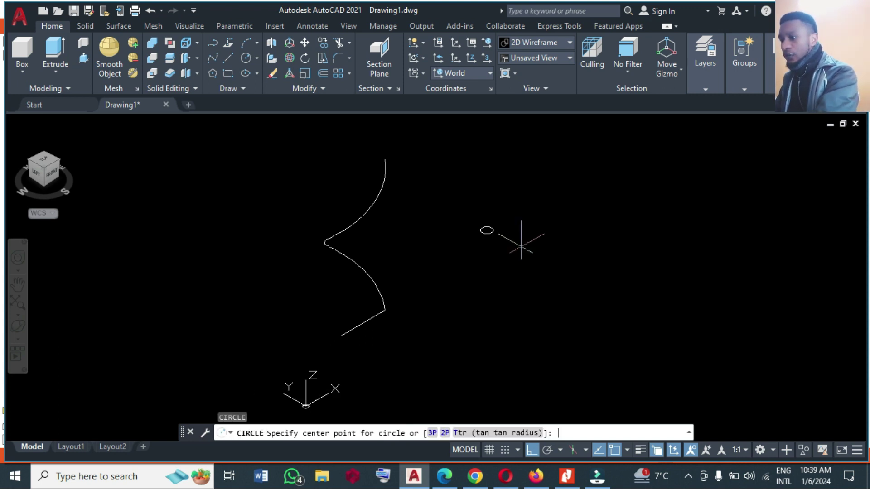
type("0.")
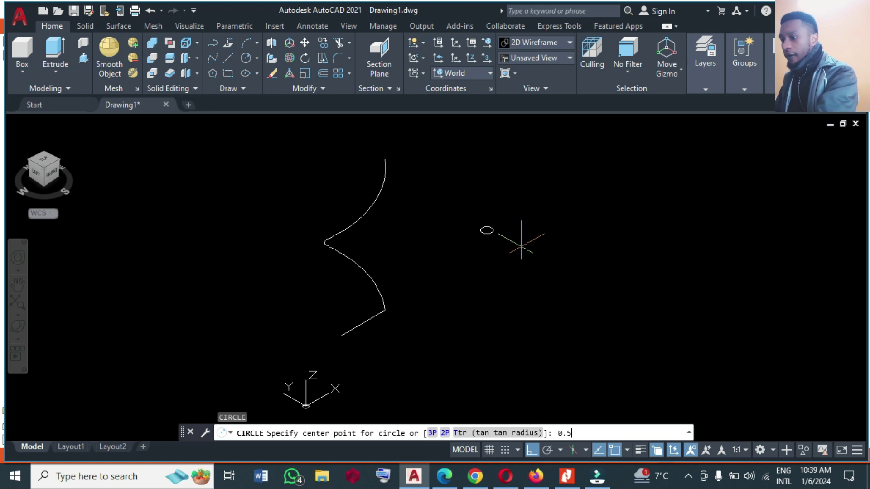
type("5")
key("Return")
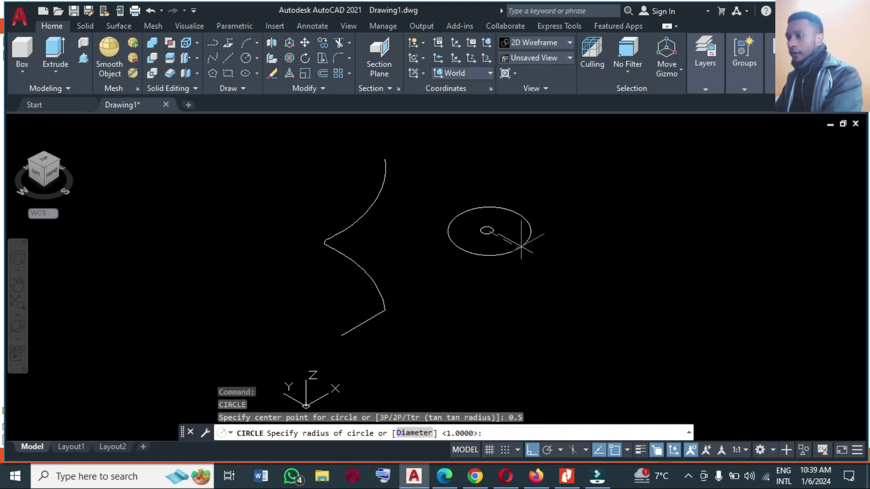
key("Escape")
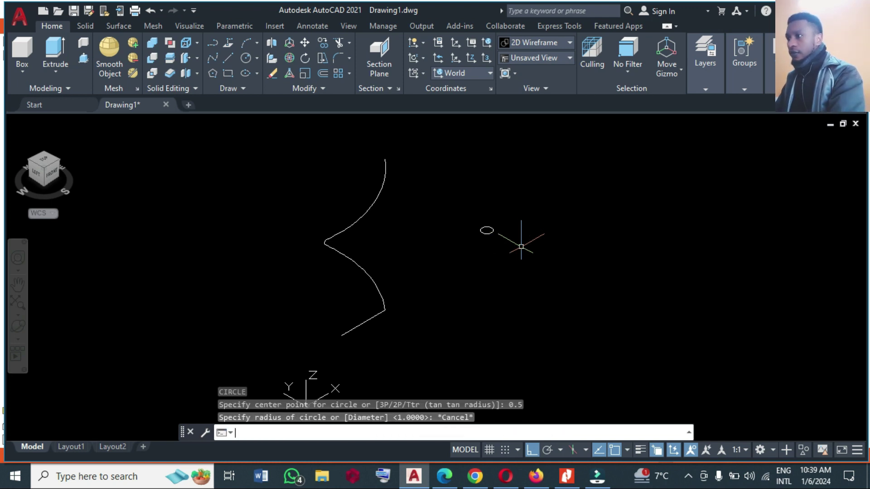
type("c")
key("Return")
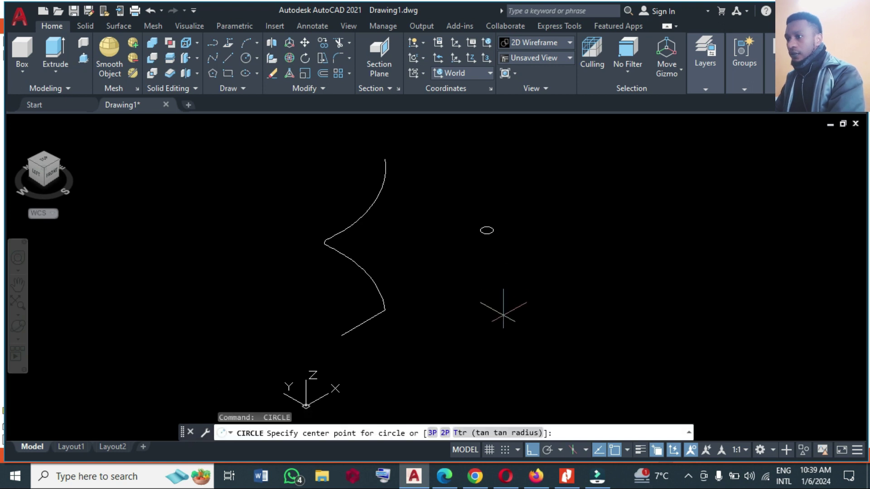
Draw a second circle of radius 0.5 in the empty space near the radius 1 circle.
left_click(245, 58)
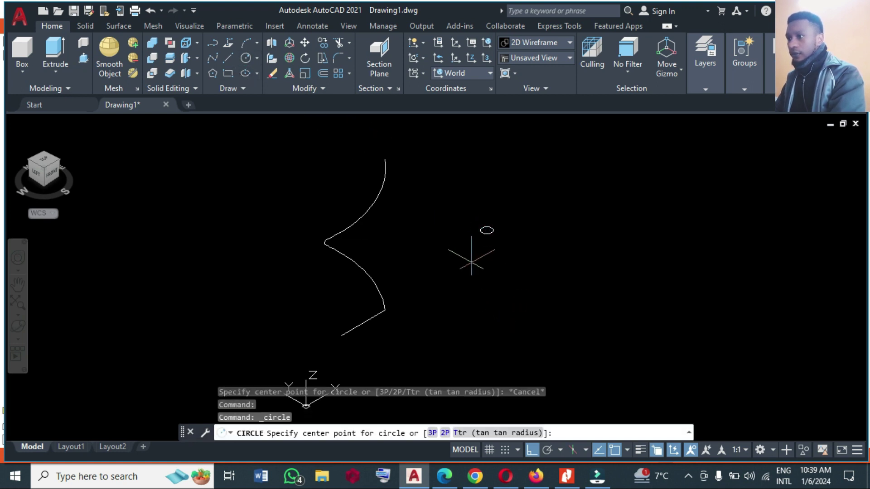
left_click(480, 271)
type("0.5")
key("Return")
Copy the radius 1 circle from its center to a free spot along the negative Y direction.
type("ct o")
key("Return")
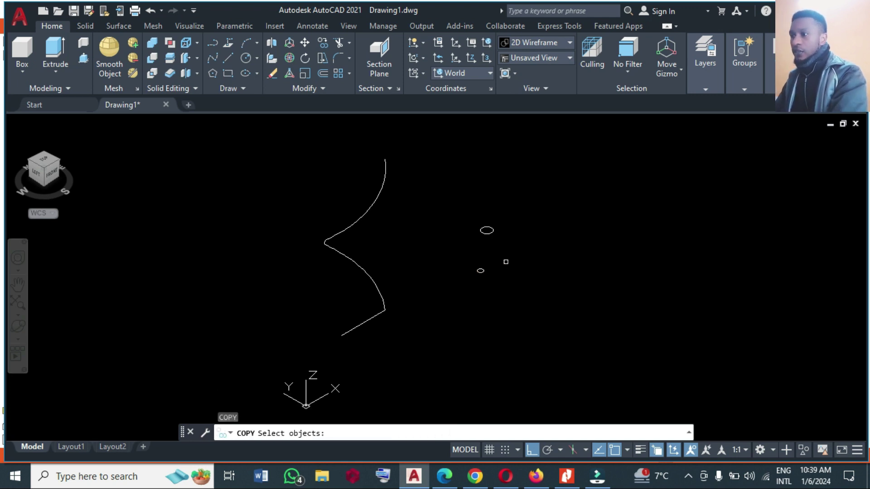
left_click(471, 204)
left_click(516, 240)
key("Return")
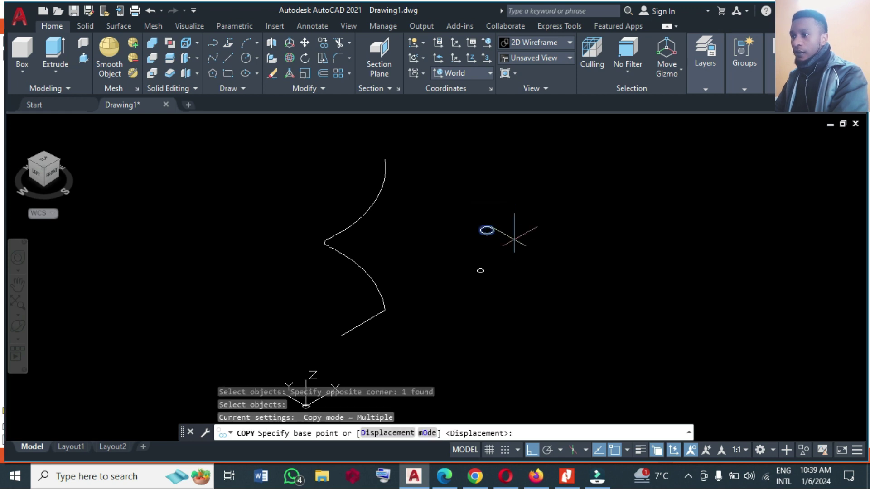
left_click(486, 230)
left_click(532, 256)
key("Return")
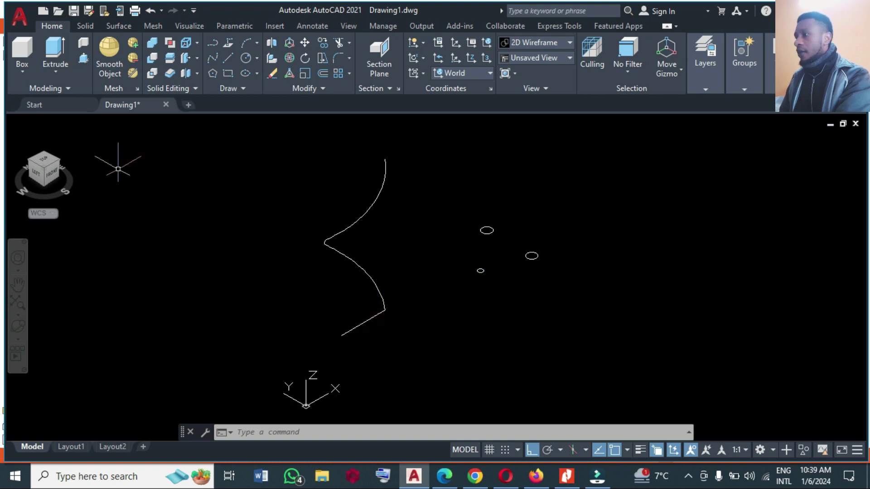
Sweep the radius 0.5 circle along the 10-unit line at the helix's lower end to form a solid rod.
left_click(55, 72)
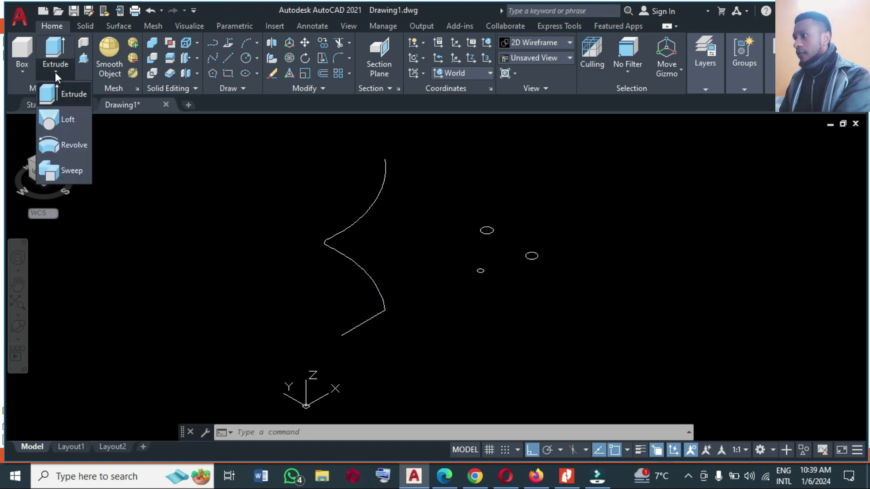
left_click(68, 162)
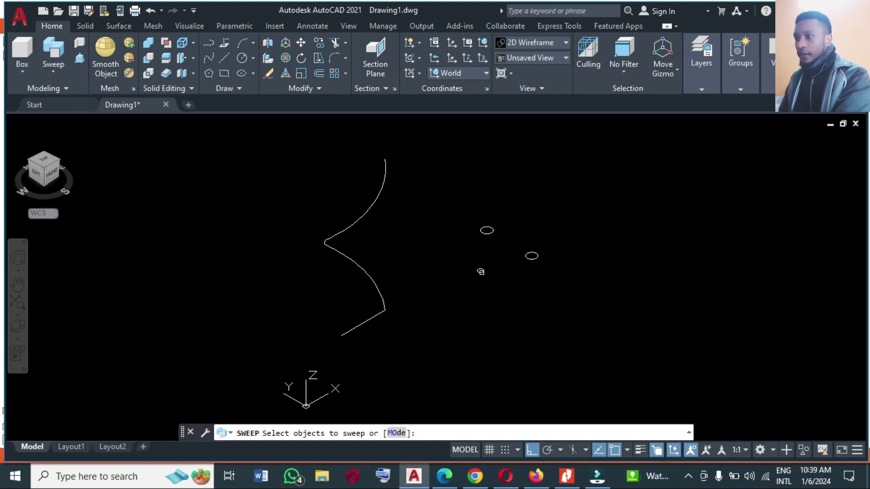
left_click(480, 271)
key("Return")
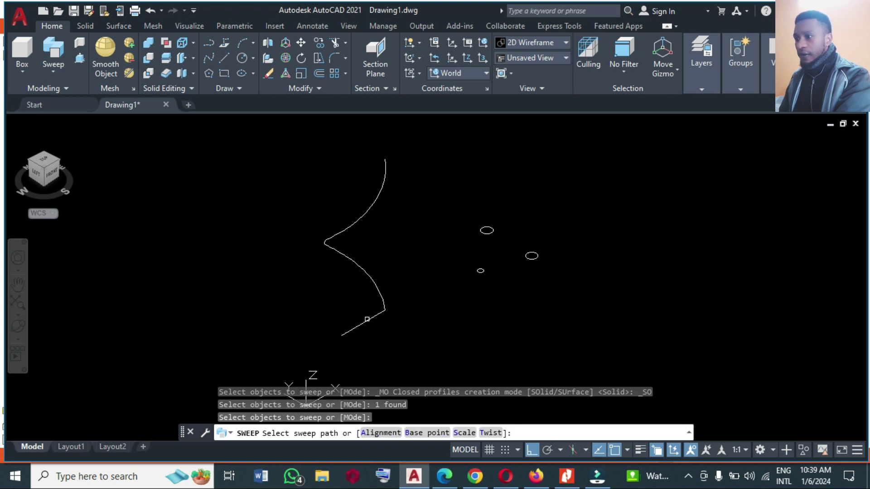
left_click(358, 327)
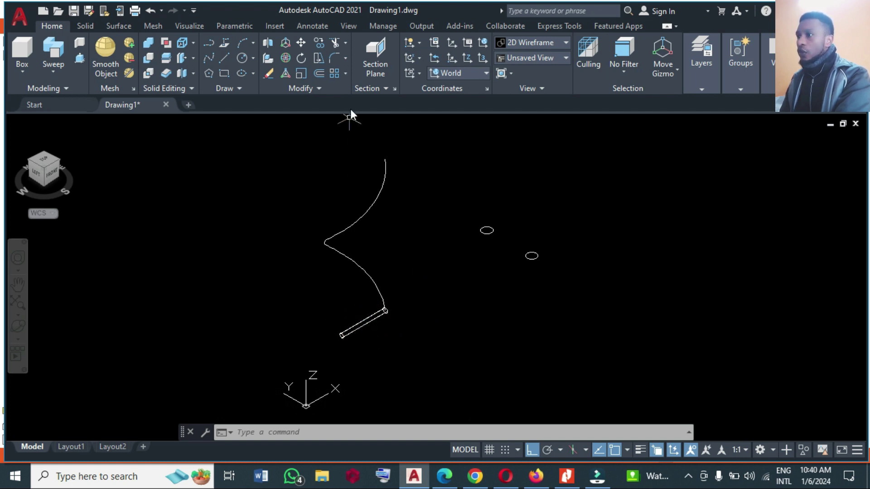
Start a path array of the swept rod using the helix as the path curve.
left_click(345, 74)
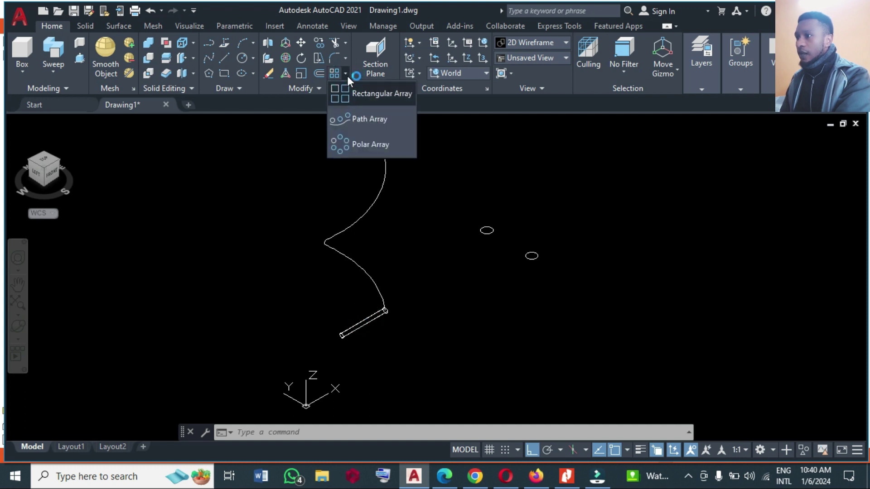
left_click(349, 119)
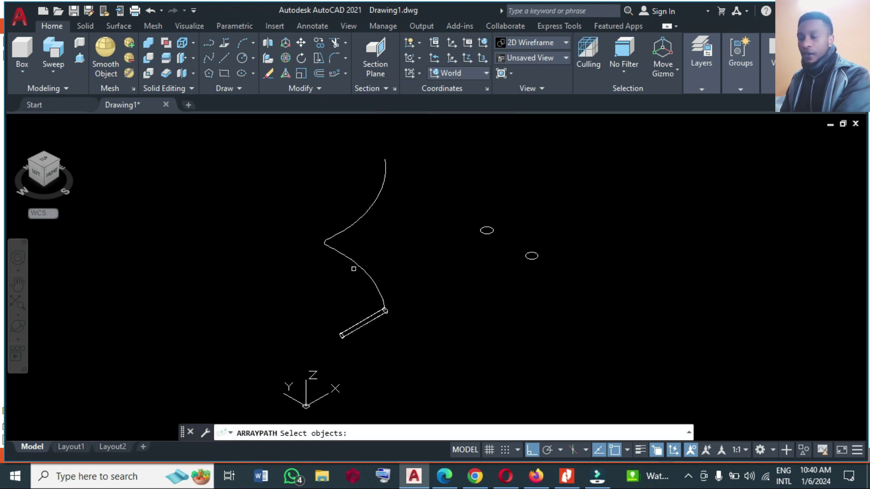
left_click(359, 329)
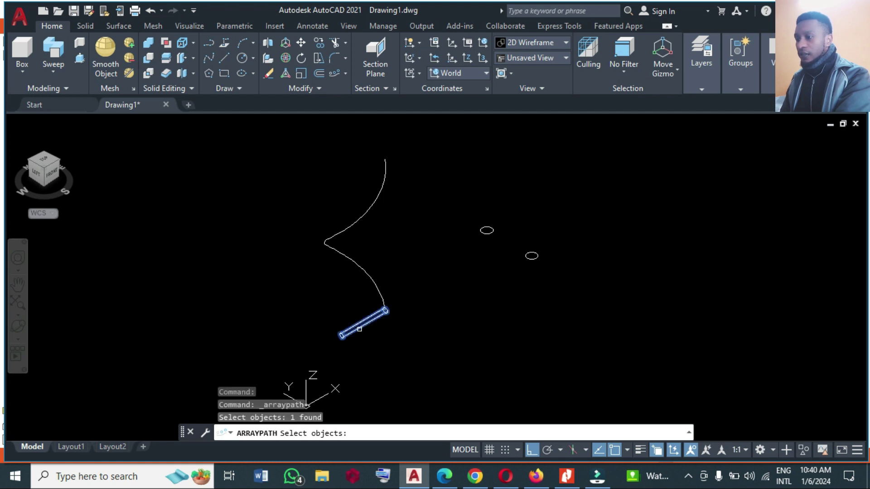
key("Return")
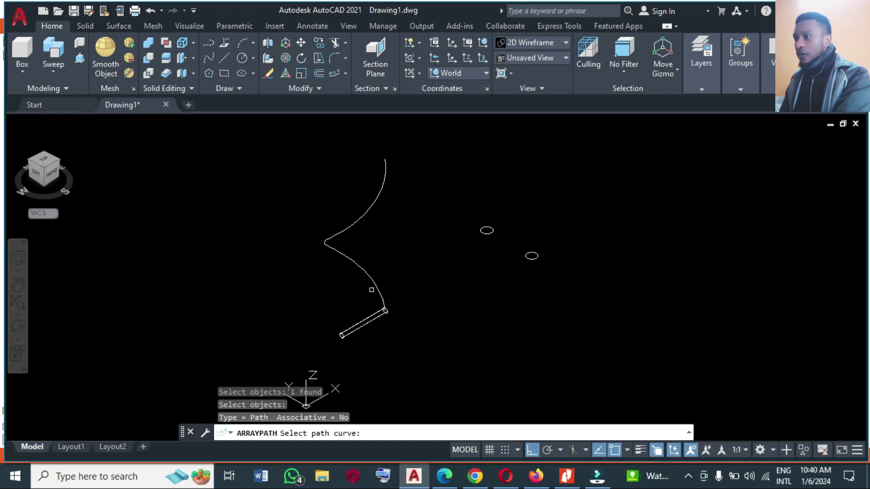
left_click(376, 286)
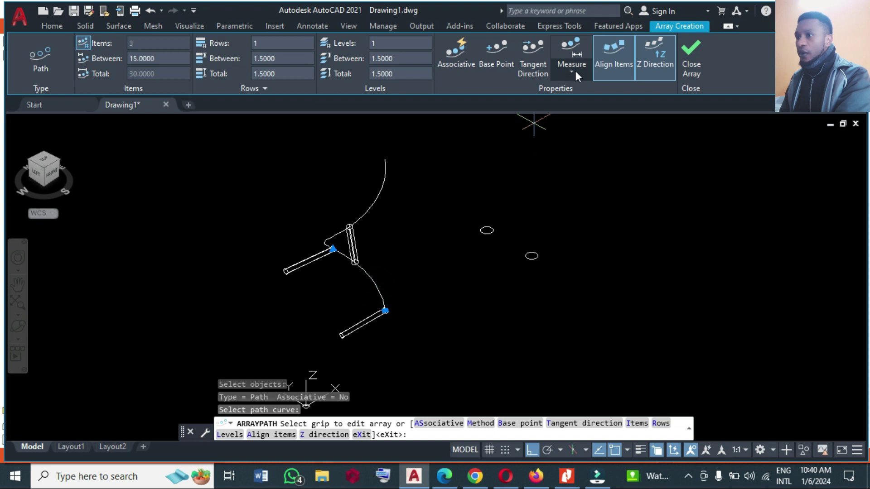
Distribute the rod array with the Divide method, set it to 18 items, and finish the array.
left_click(574, 72)
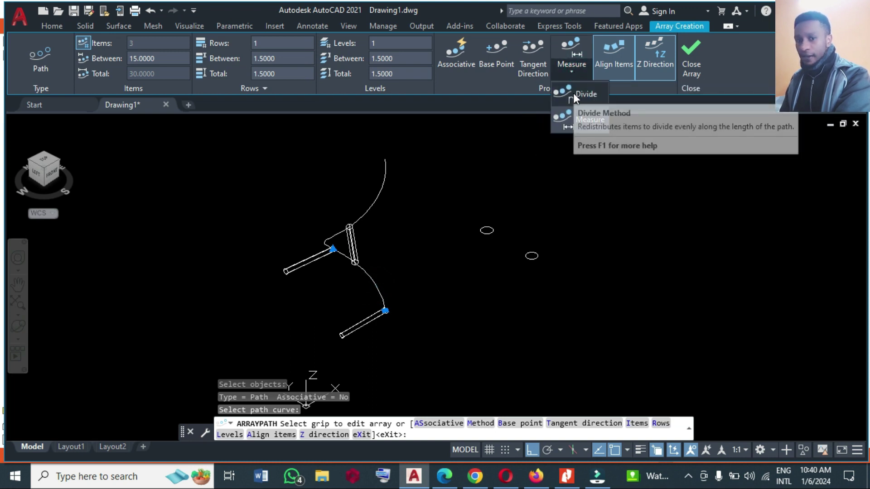
left_click(572, 93)
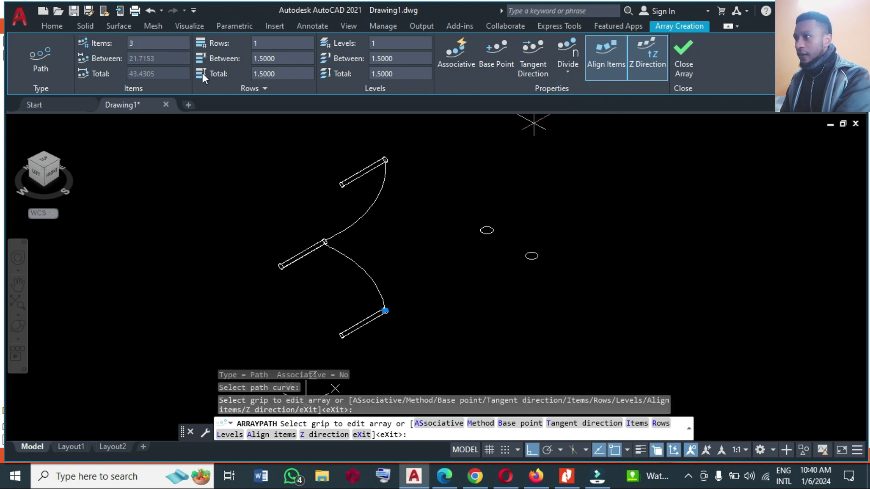
left_click(155, 44)
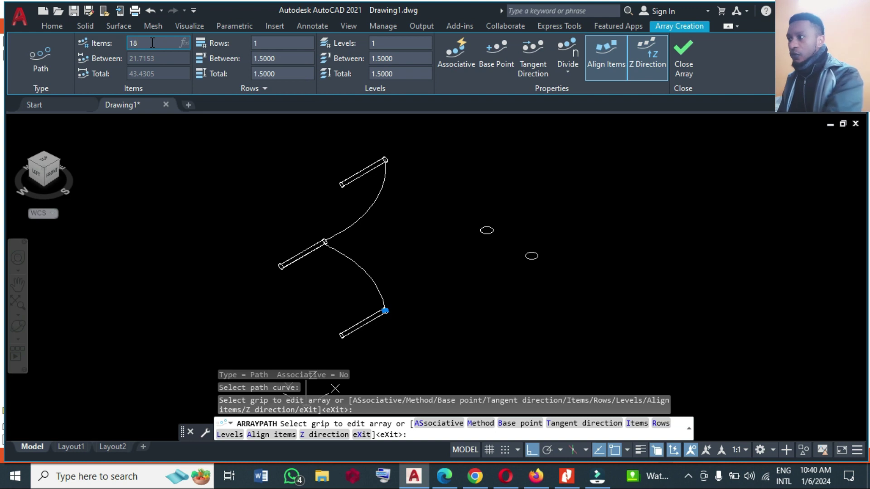
left_click(736, 90)
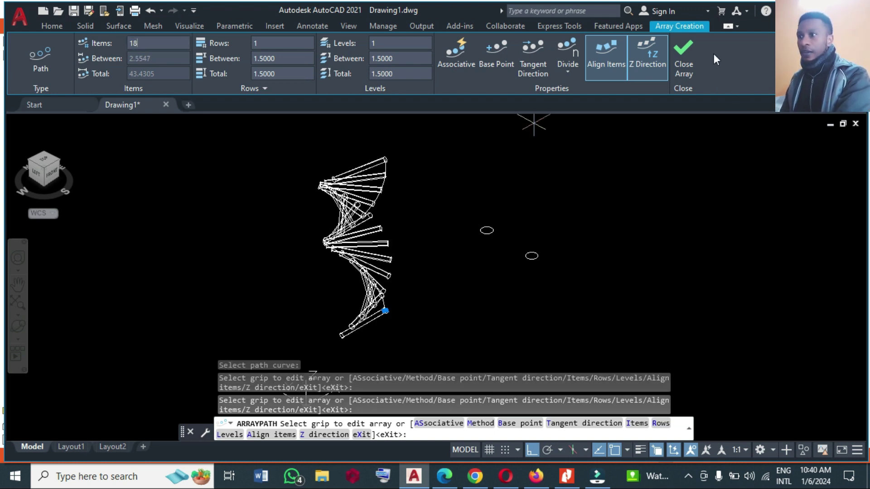
left_click(686, 56)
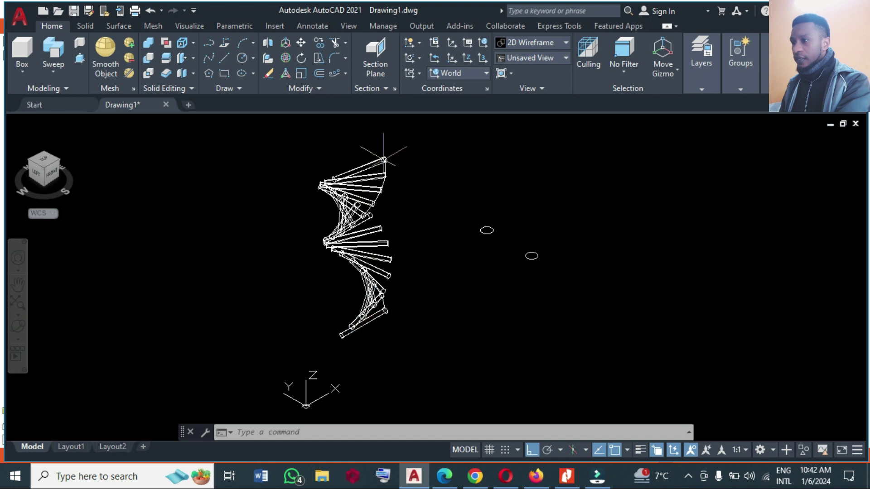
Begin a CV-method spline at the free end center of the lowest rod and carry it through the second and third rods' free ends.
left_click(209, 58)
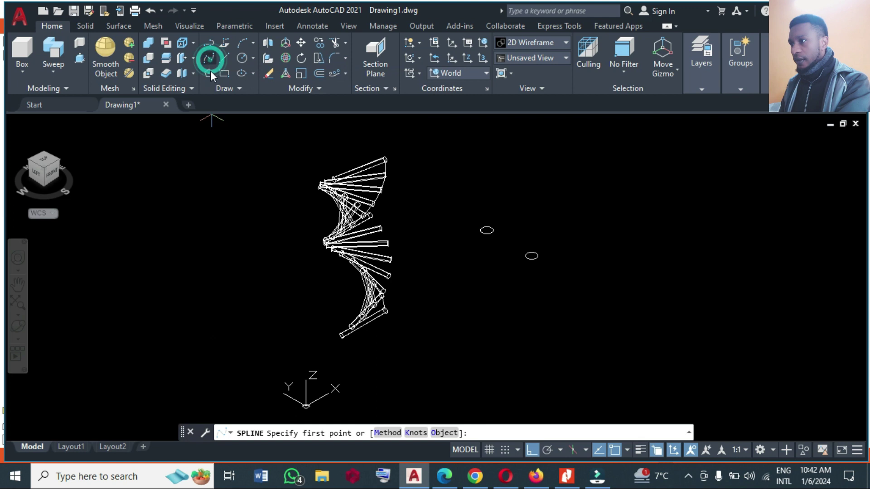
left_click(384, 433)
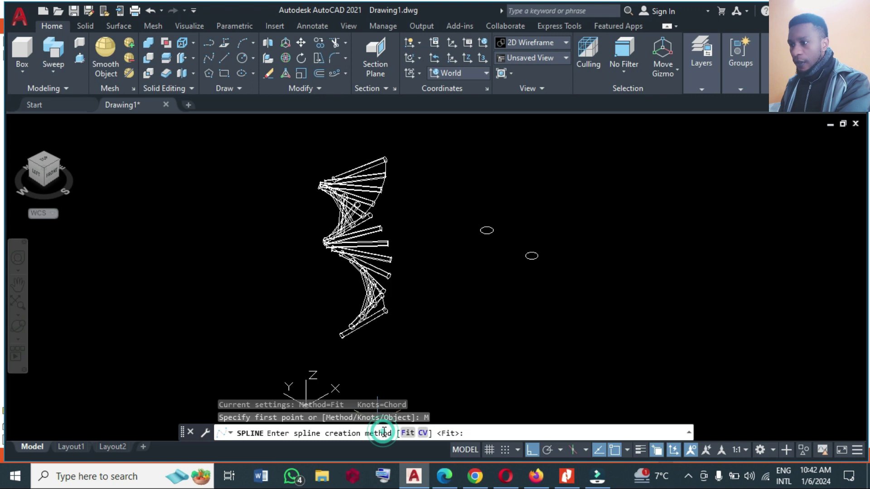
left_click(423, 433)
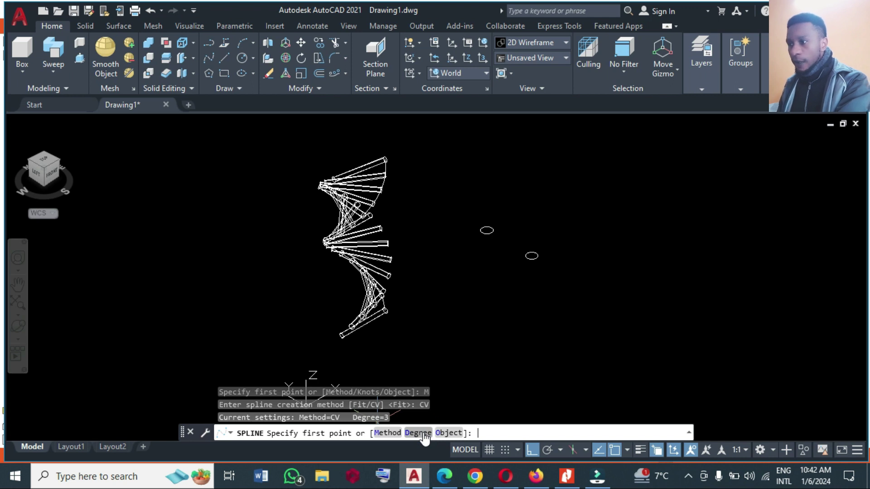
scroll(331, 336, "up", 3)
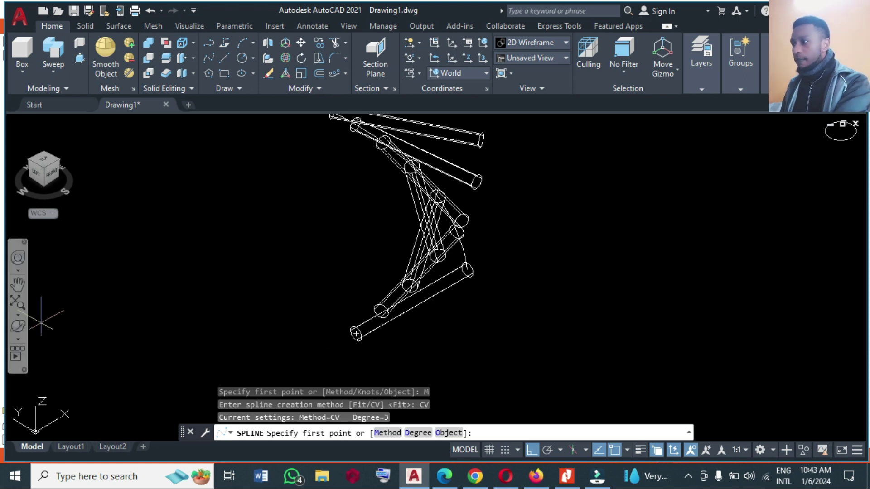
left_click(18, 323)
left_click_drag(305, 278, 331, 282)
key("Escape")
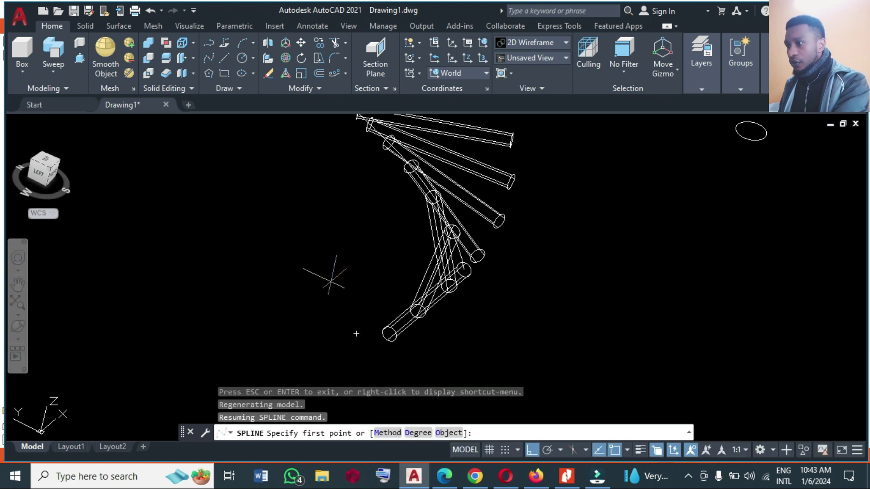
left_click(389, 334)
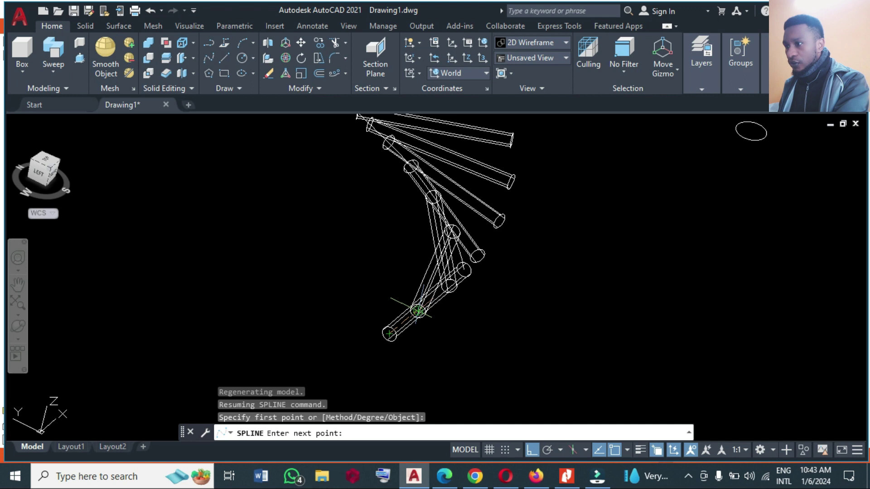
left_click(418, 311)
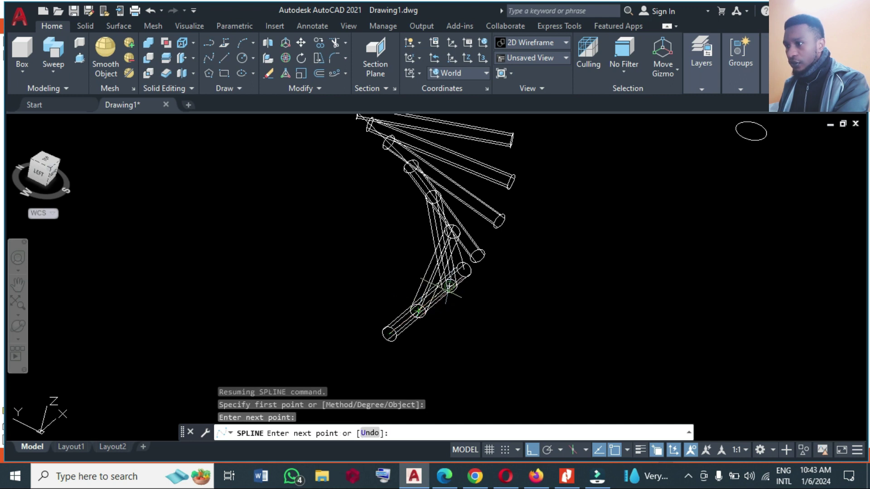
left_click(448, 286)
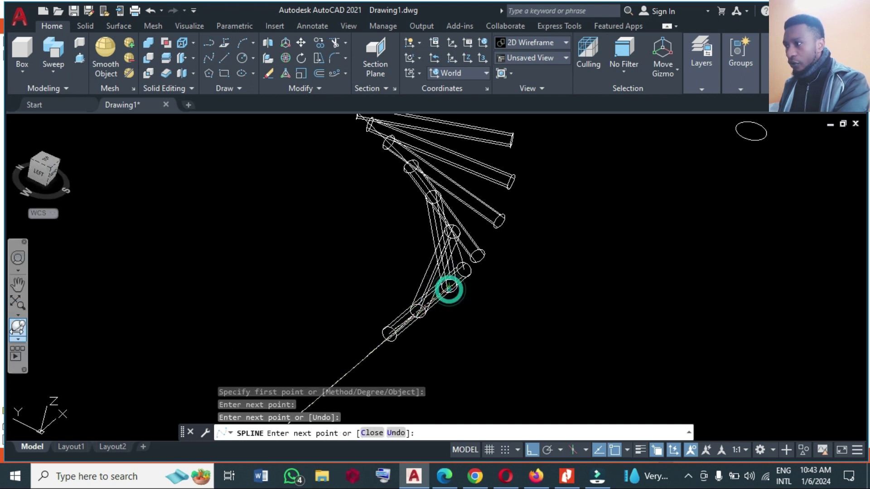
Continue the spline upward through the free end centers of the fourth to seventh rods.
left_click(17, 326)
left_click_drag(563, 282, 479, 276)
left_click_drag(489, 223, 428, 270)
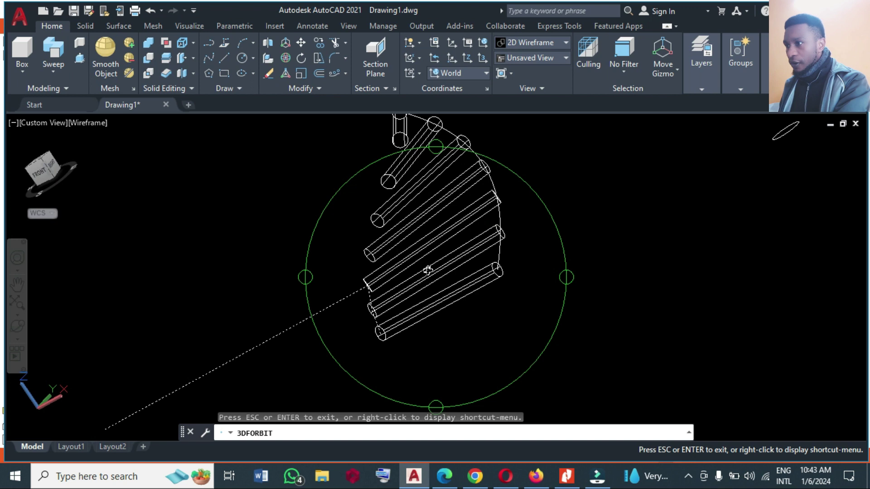
key("Escape")
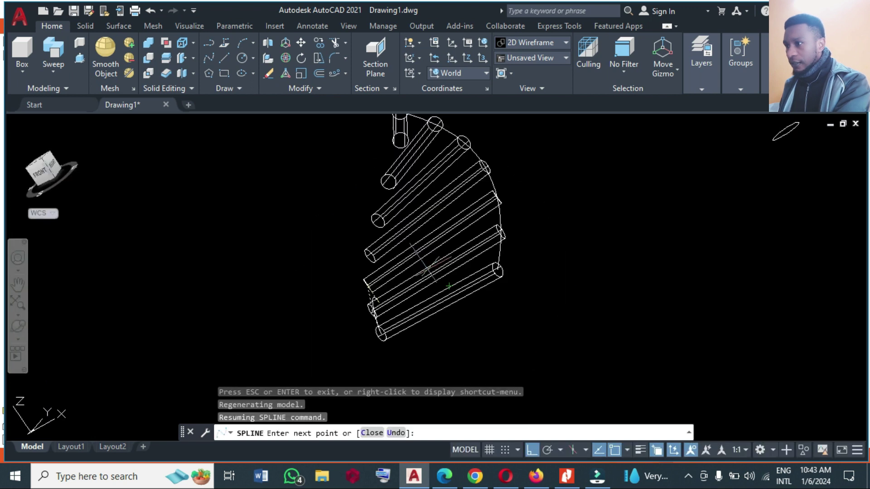
left_click(370, 256)
left_click(378, 221)
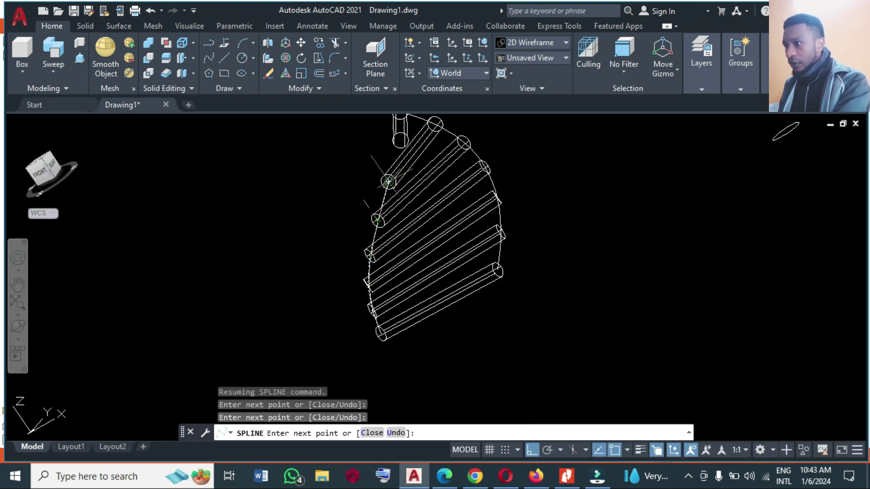
left_click(388, 181)
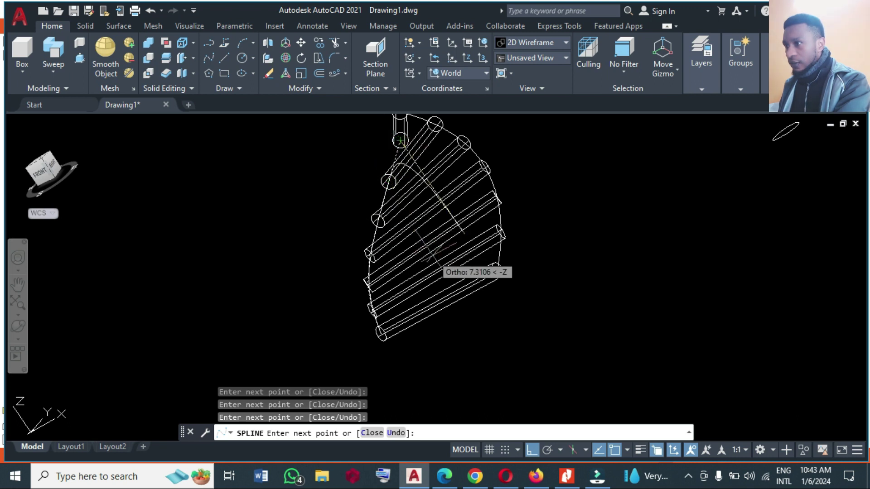
Extend the spline through the free end centers of the eighth, ninth and tenth rods.
scroll(435, 256, "down", 2)
scroll(435, 256, "down", 2)
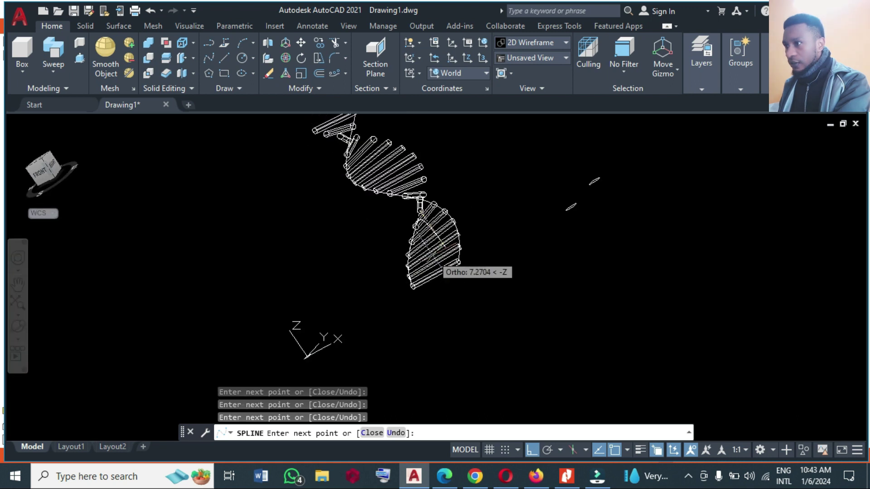
left_click(19, 326)
left_click_drag(566, 277, 434, 131)
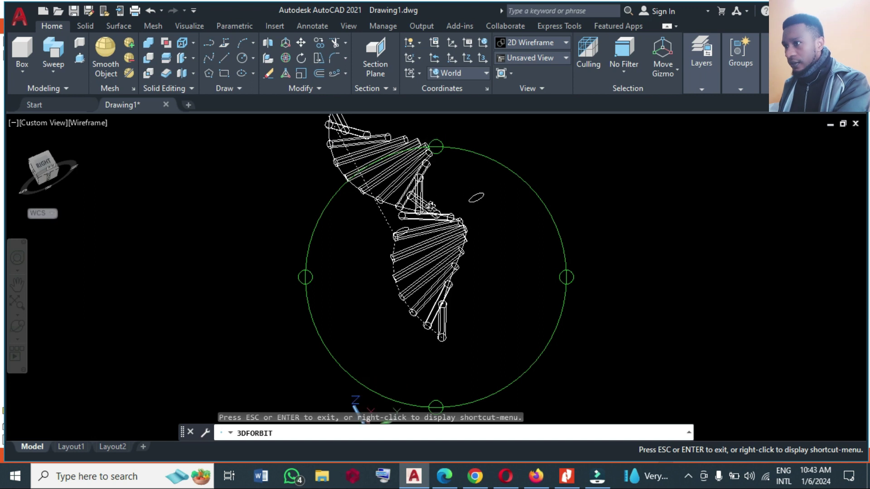
left_click_drag(567, 283, 559, 286)
key("Escape")
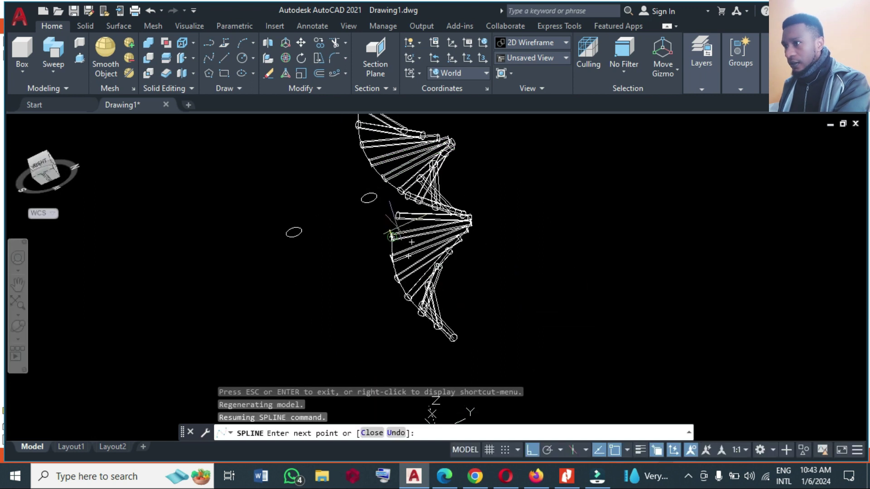
left_click(398, 216)
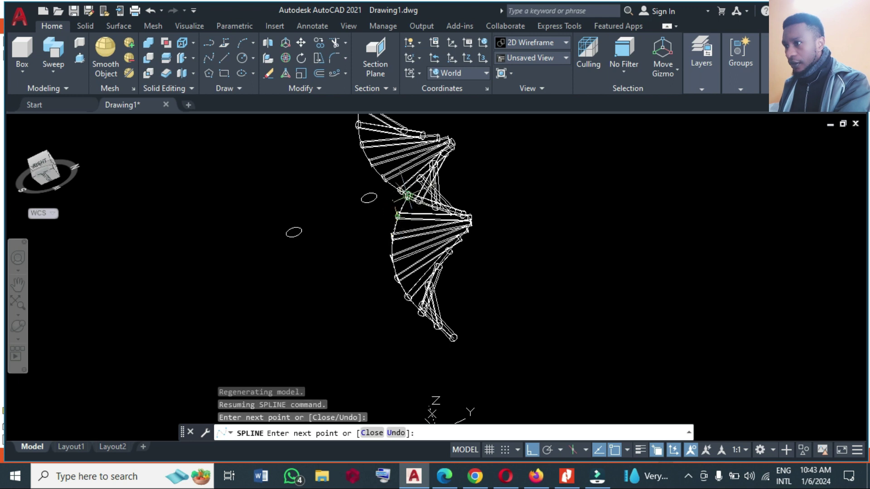
left_click(409, 185)
left_click(419, 179)
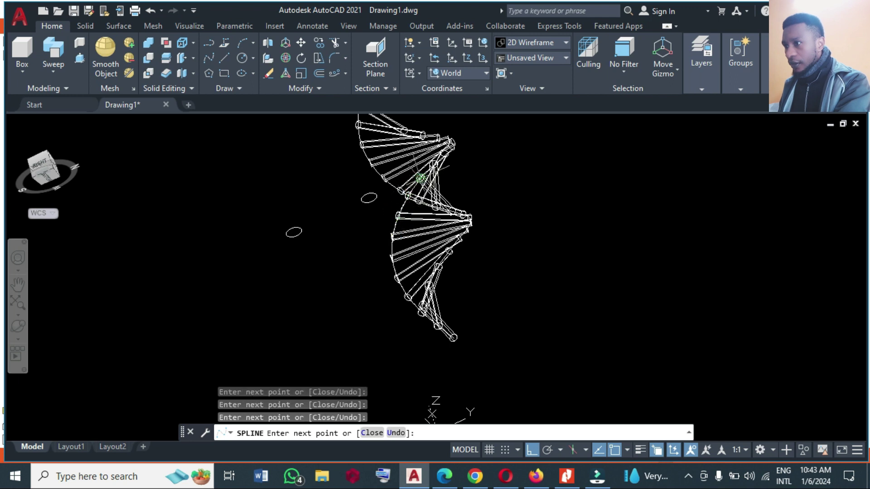
Try to extend the spline through the free end centers of the next three rods.
left_click(17, 326)
left_click_drag(385, 295, 482, 207)
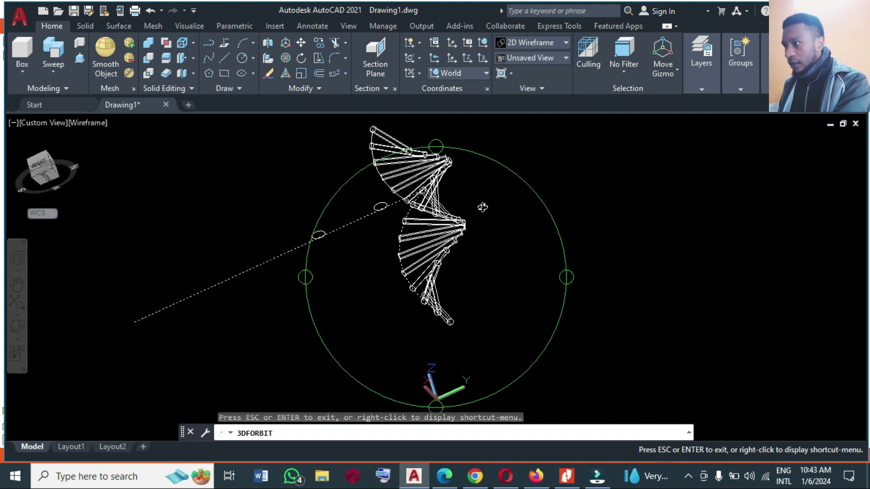
left_click_drag(568, 268, 479, 277)
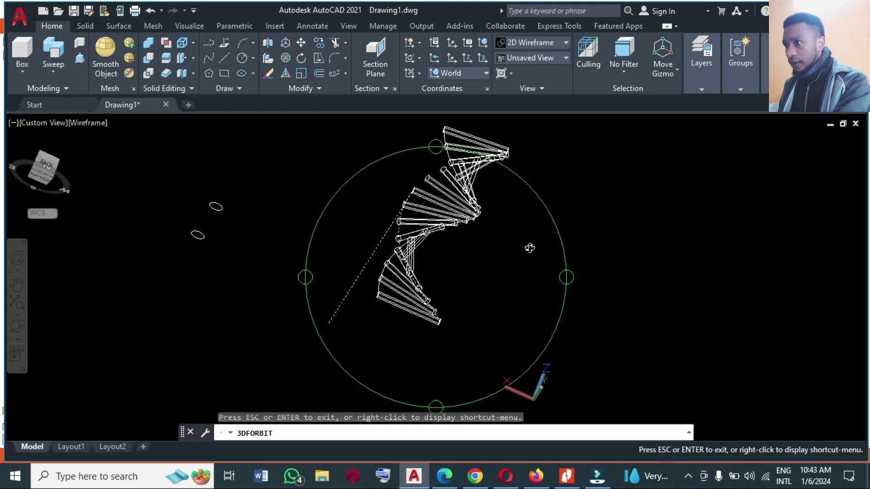
key("Escape")
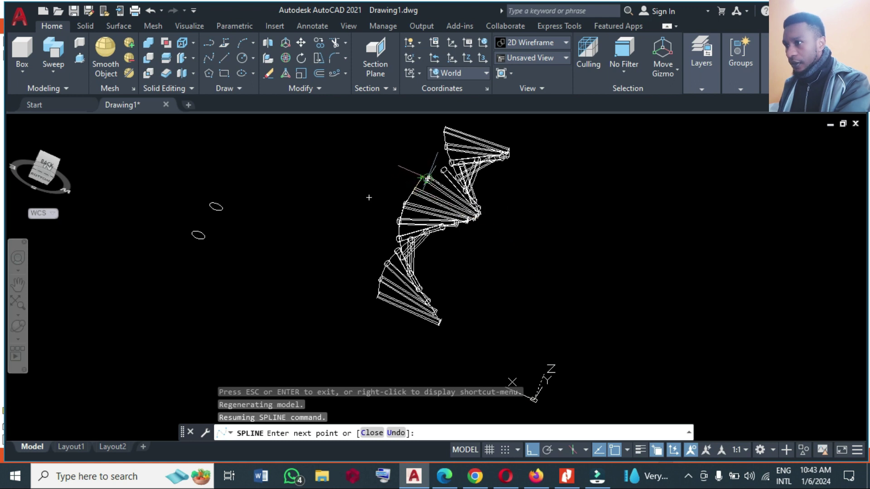
left_click(426, 178)
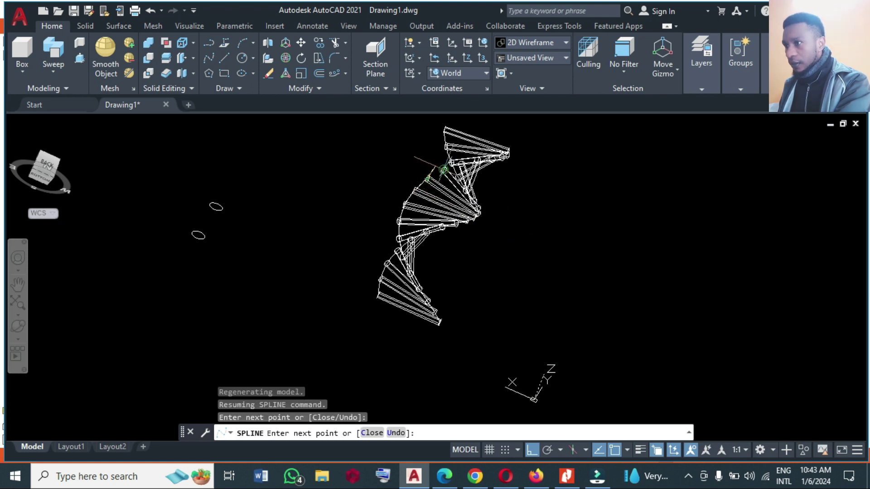
left_click(443, 169)
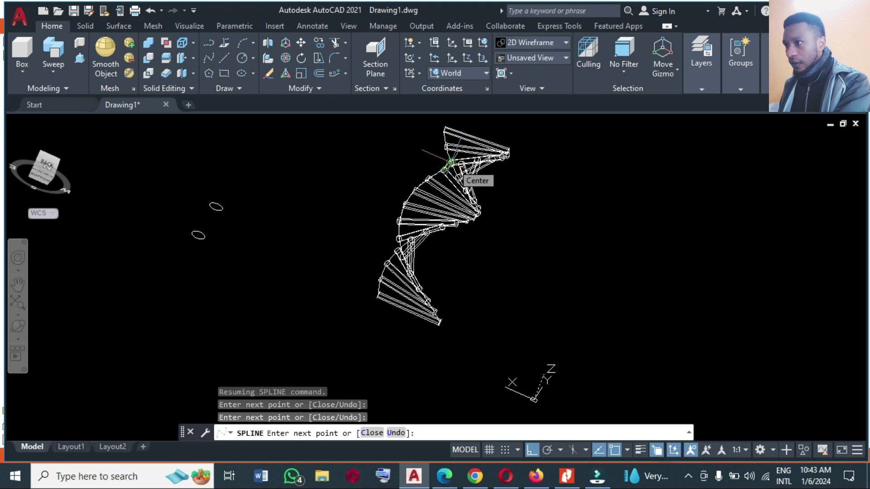
left_click(451, 163)
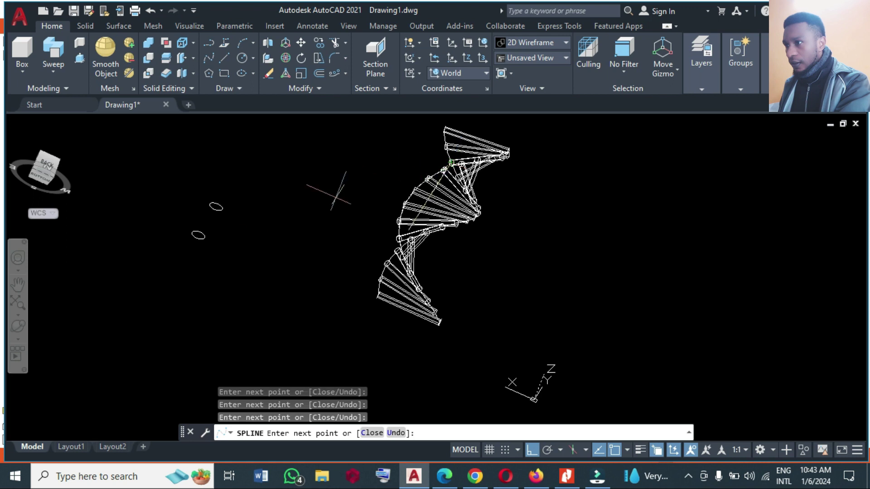
Undo the last spline points back to the last correctly joined rod end.
left_click(19, 327)
scroll(310, 296, "down", 2)
left_click_drag(437, 147, 436, 149)
left_click_drag(308, 270, 255, 266)
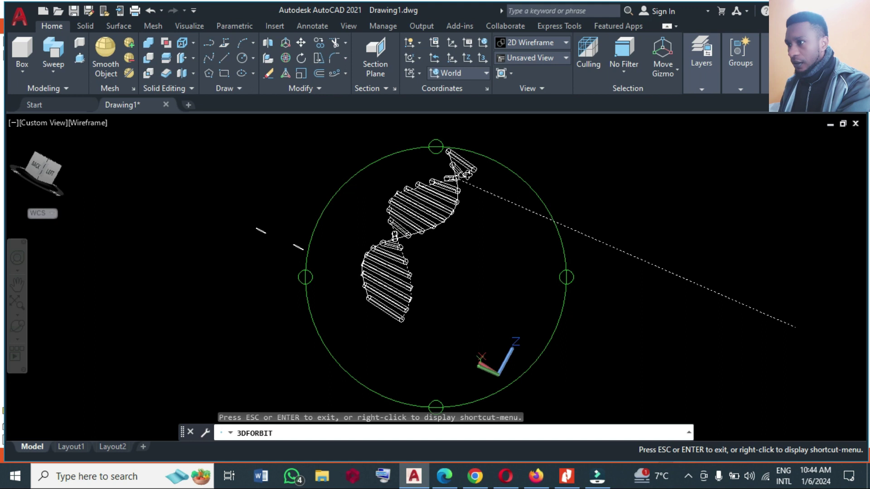
key("Escape")
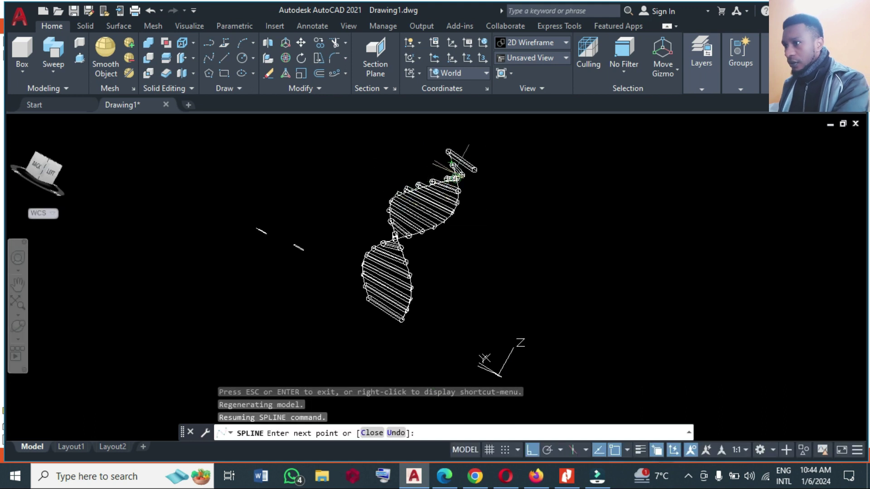
scroll(392, 179, "up", 3)
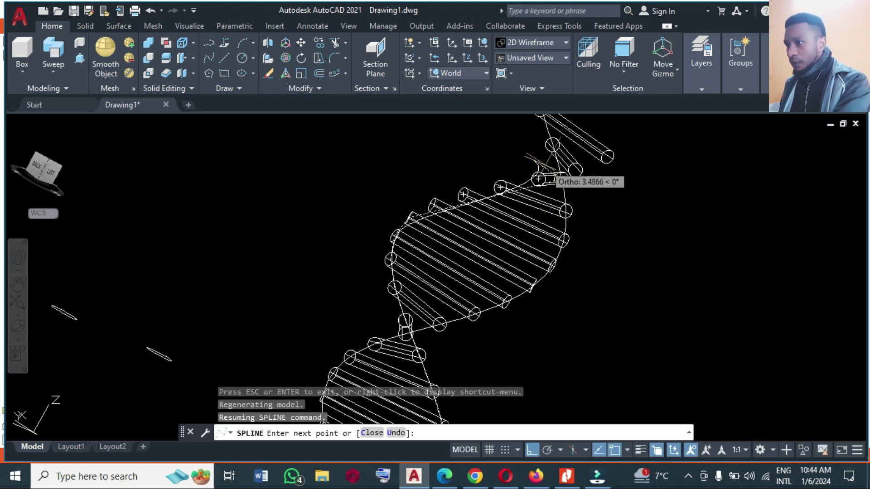
type("u")
key("Return")
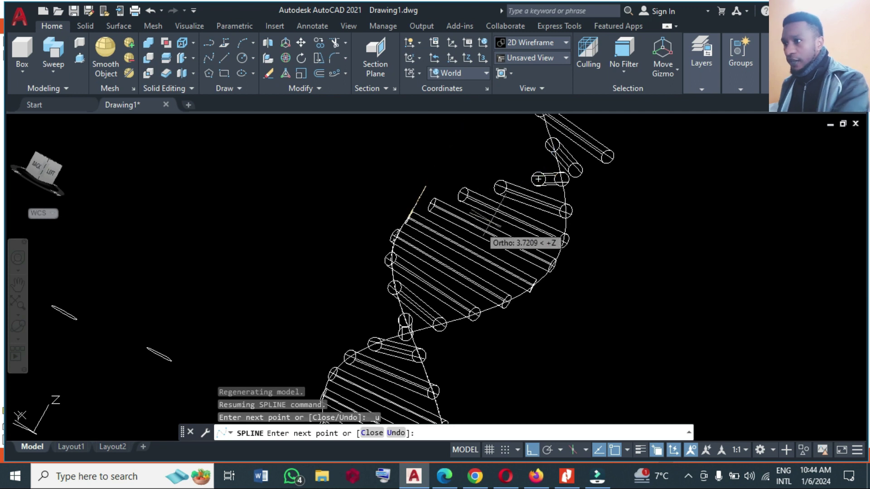
Continue the spline upward through the free end centers of the next four rods.
left_click(431, 203)
left_click(463, 194)
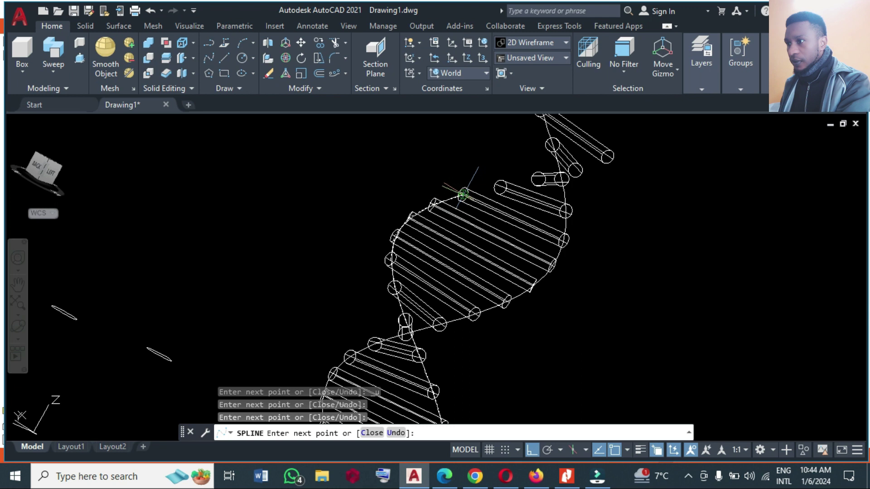
left_click(500, 187)
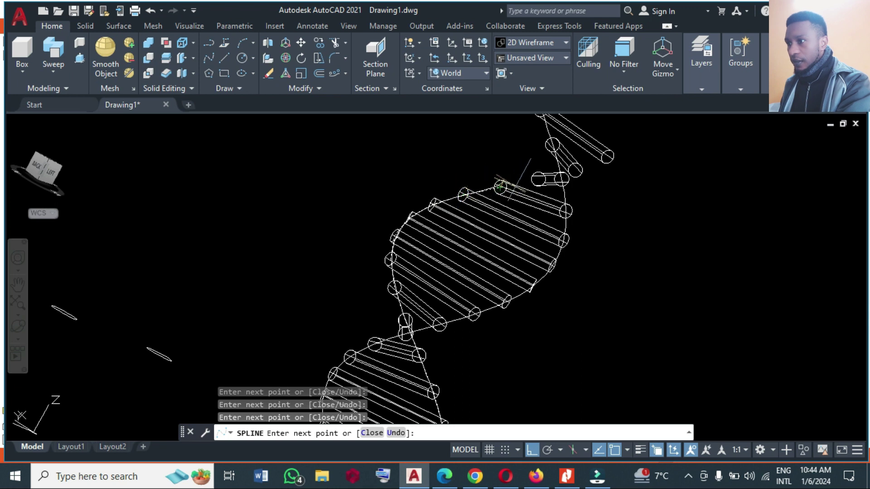
left_click(538, 179)
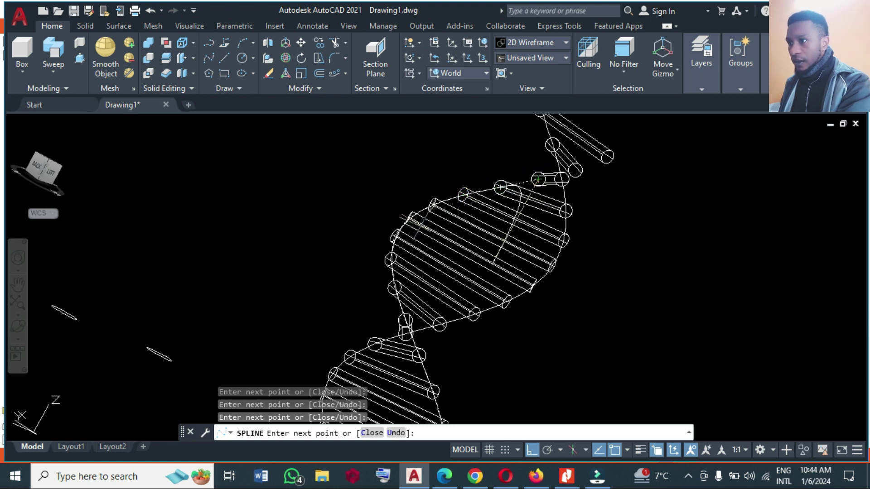
Carry the spline through the free end centers of the two uppermost rods and finish it there.
left_click(17, 326)
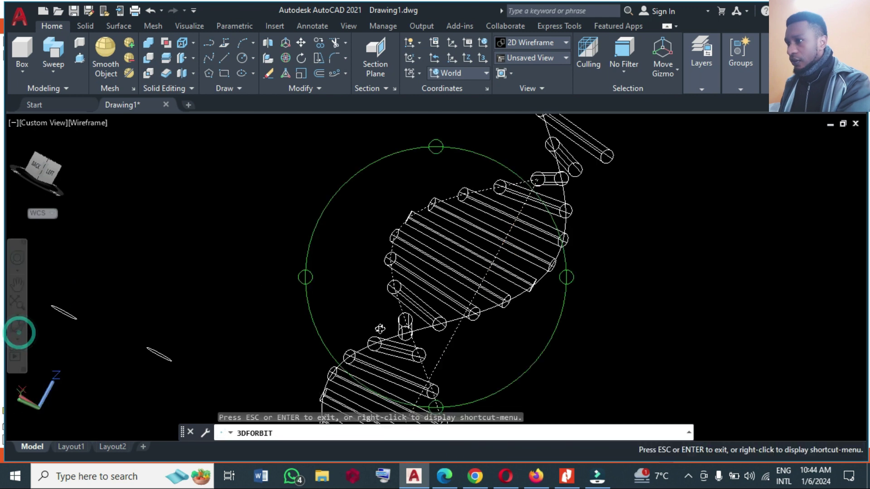
left_click_drag(558, 278, 505, 278)
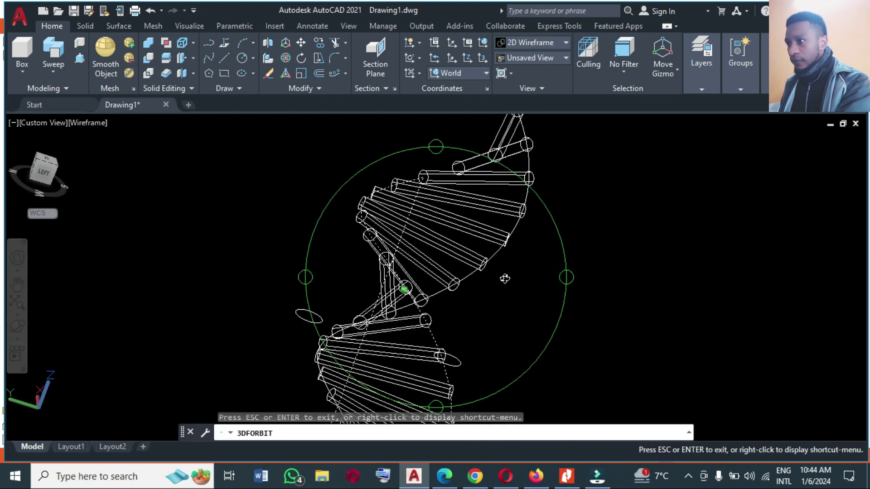
key("Escape")
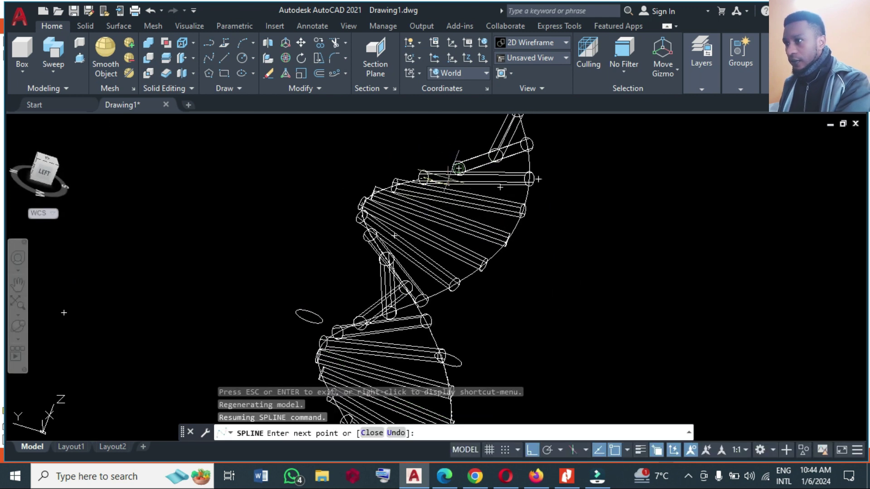
left_click(459, 169)
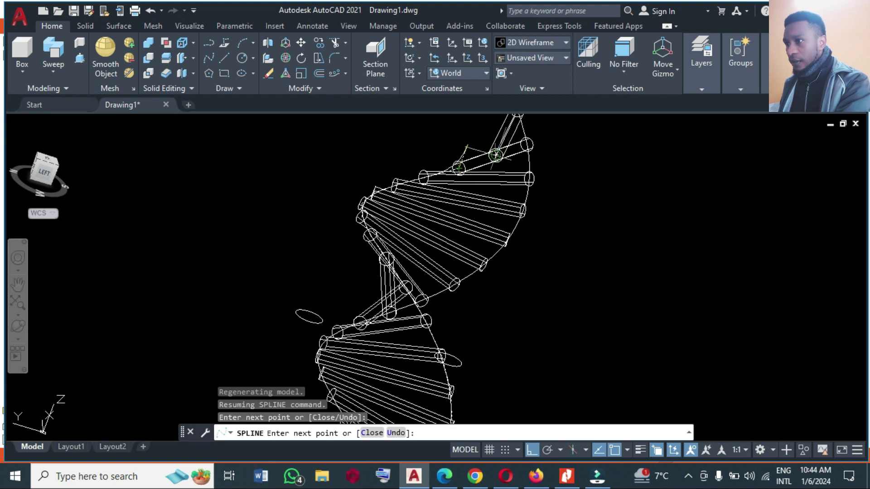
left_click(18, 326)
left_click_drag(267, 298, 355, 296)
mouse_move(557, 273)
left_mouse_down()
mouse_move(569, 241)
mouse_move(615, 230)
mouse_move(539, 225)
mouse_move(566, 277)
mouse_move(540, 272)
left_mouse_up()
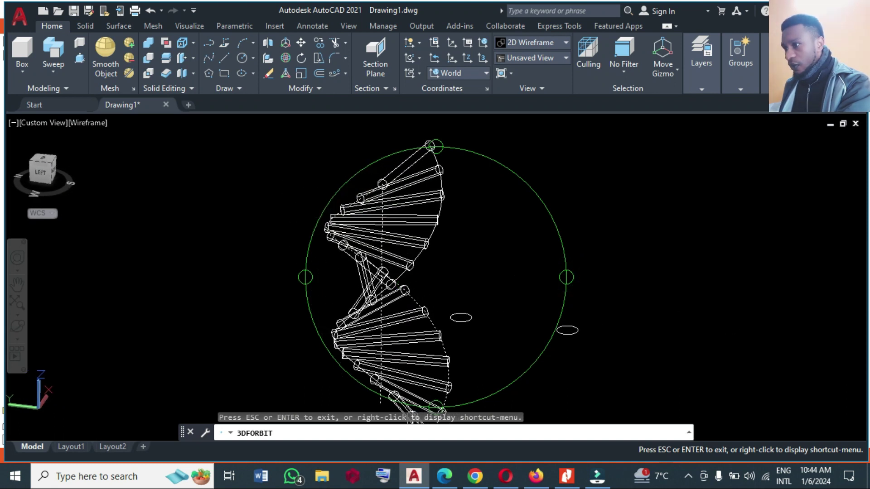
key("Escape")
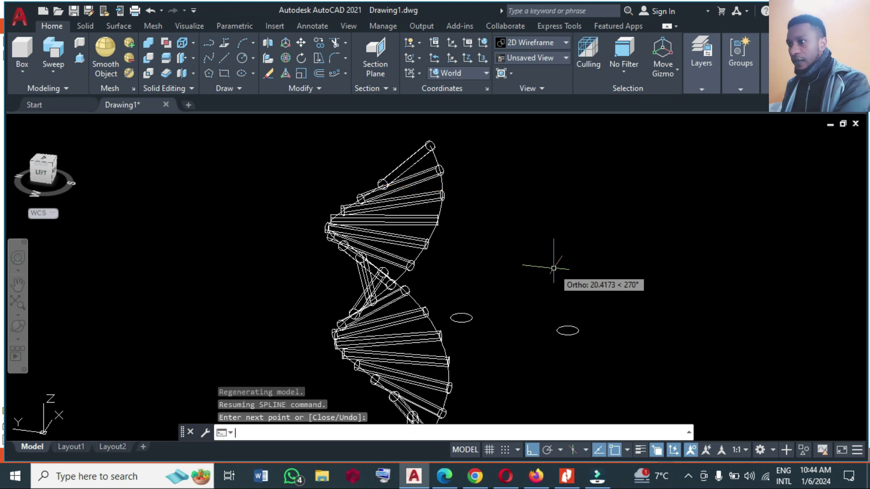
key("Escape")
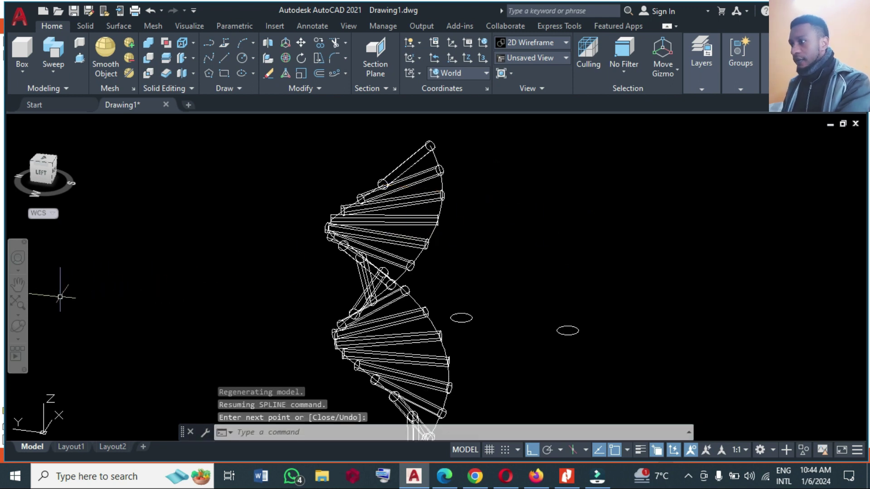
Sweep the loose circle nearer the model as a solid along the new spline to form the second strand.
left_click(76, 137)
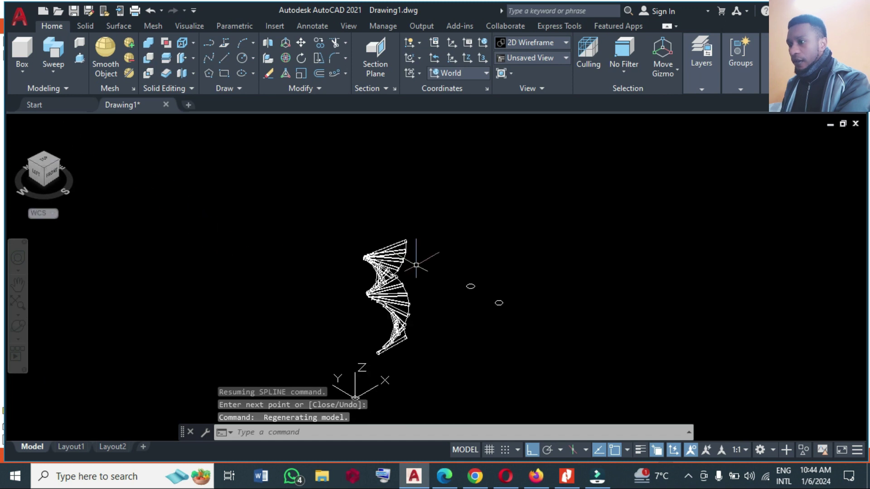
scroll(376, 327, "up", 6)
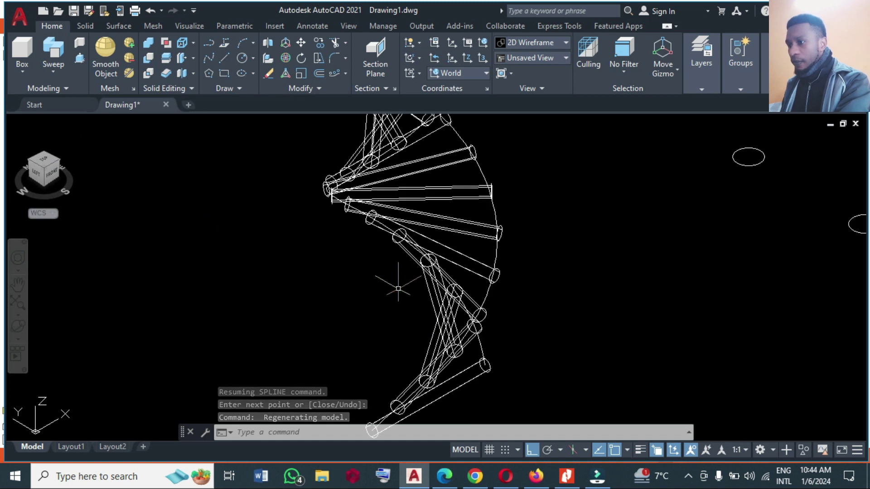
scroll(398, 288, "down", 2)
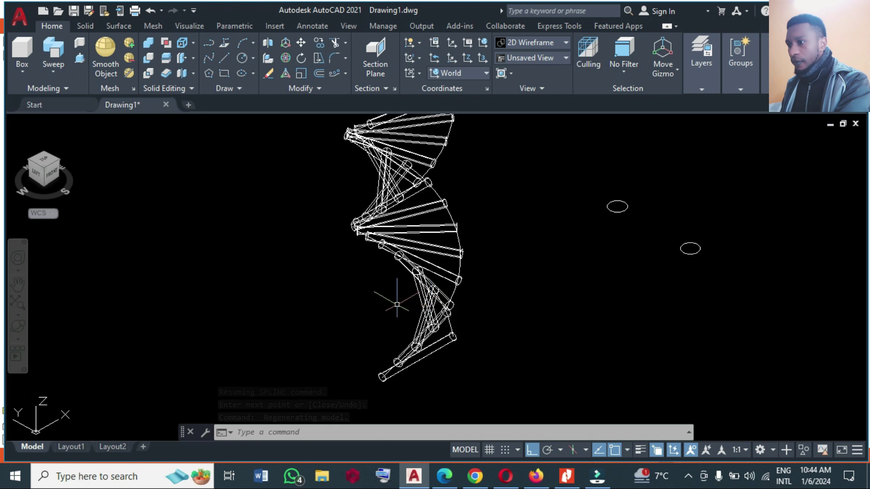
scroll(396, 304, "down", 2)
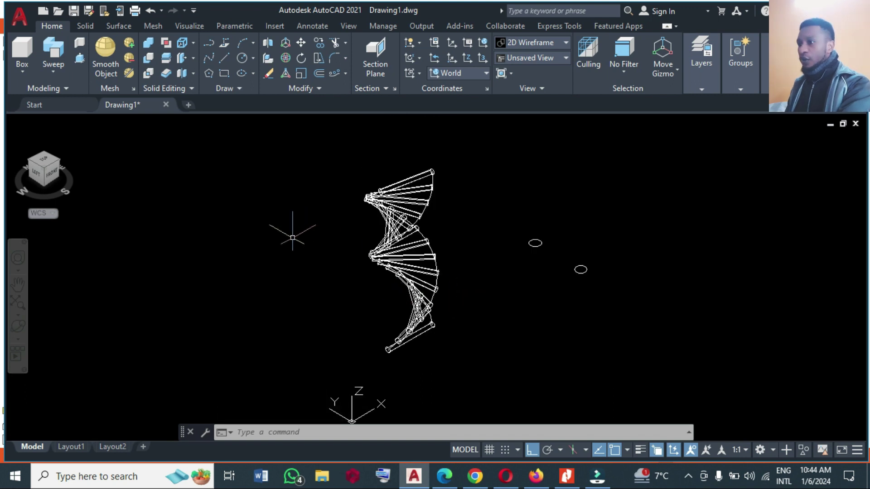
left_click(58, 63)
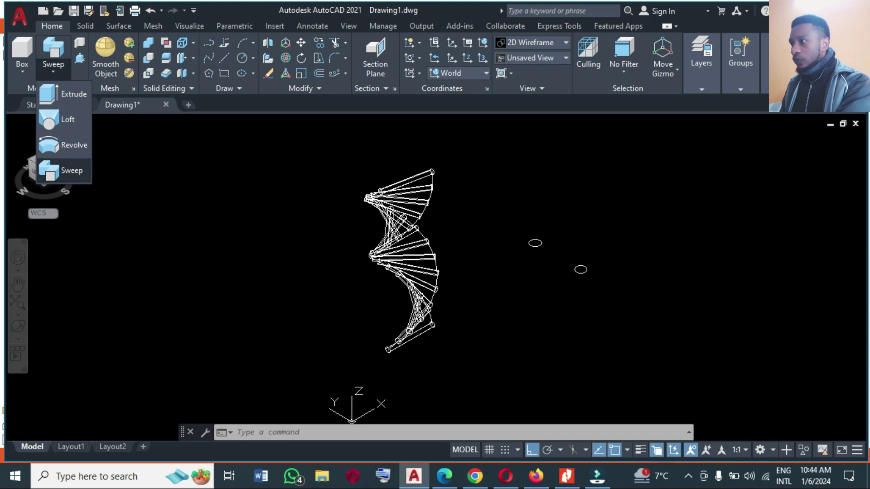
left_click(63, 171)
left_click(534, 242)
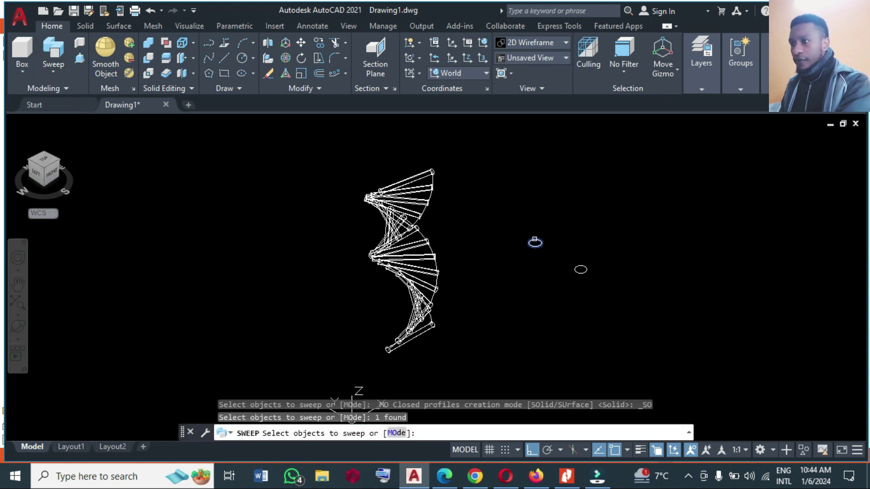
key("Return")
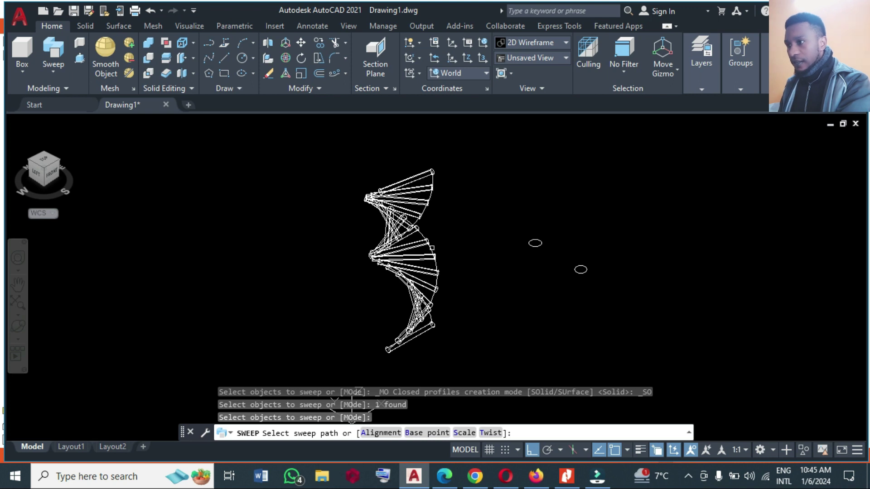
left_click(431, 244)
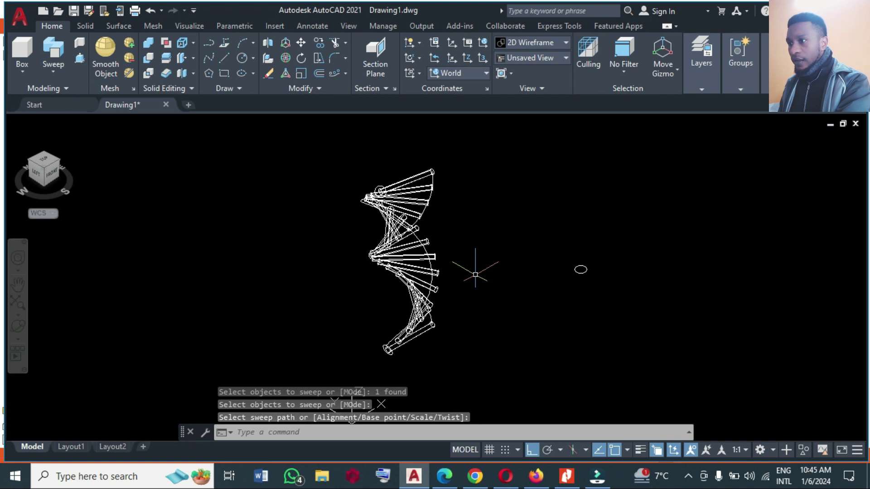
Sweep the remaining loose circle as a solid along the original helix to form the other strand.
key("Return")
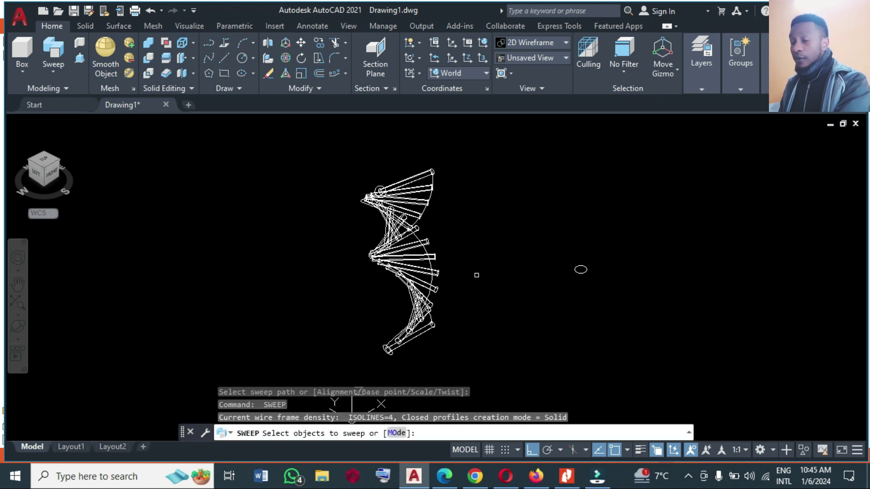
left_click(579, 270)
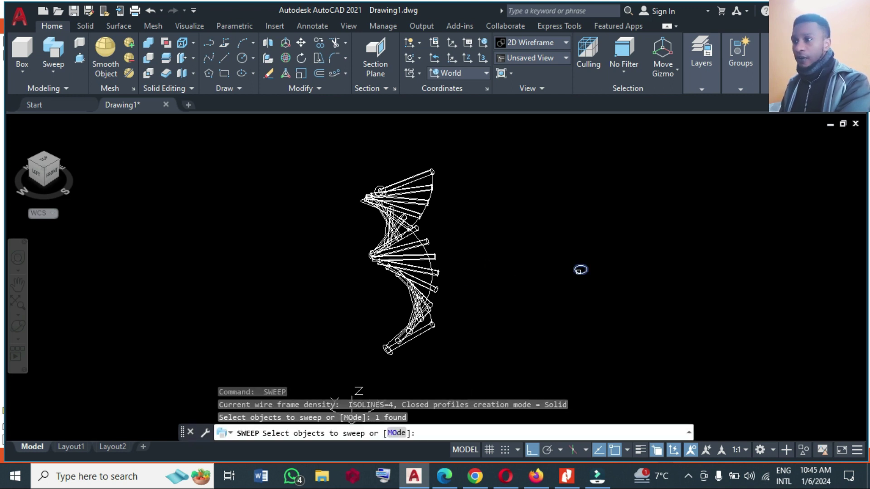
key("Return")
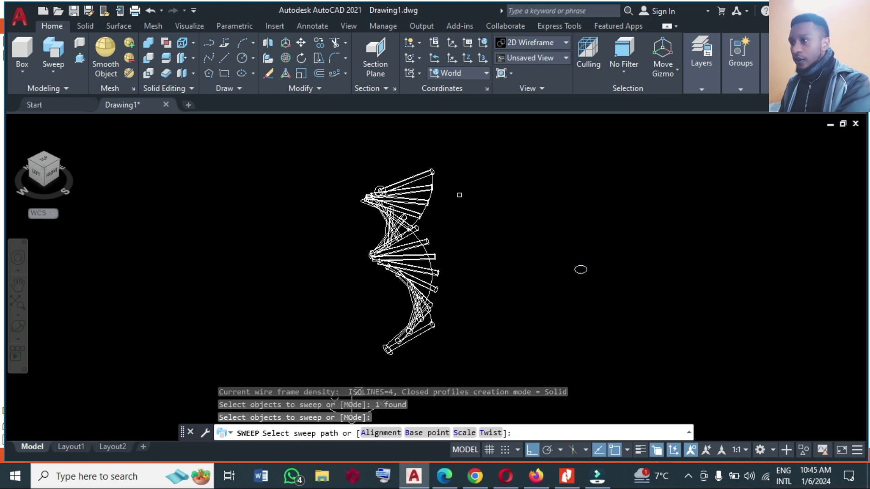
left_click(432, 178)
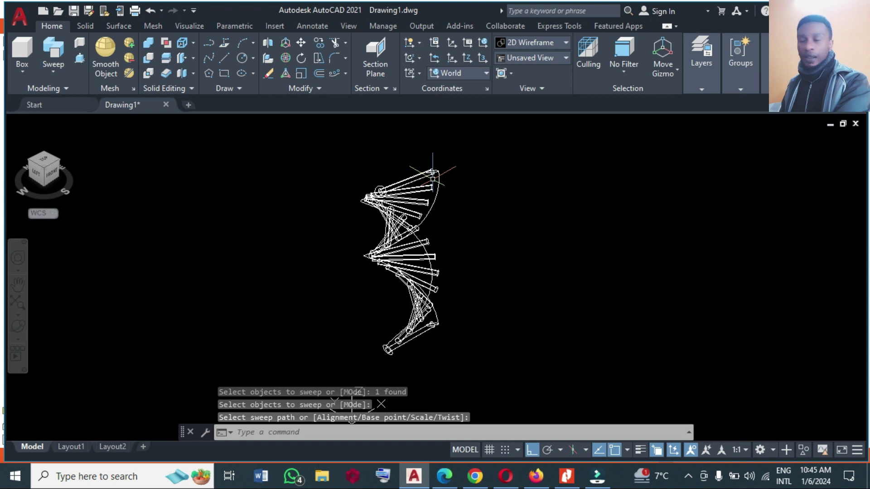
Display the model in the Shaded visual style and orbit around it to inspect both strands and the rods.
left_click(533, 45)
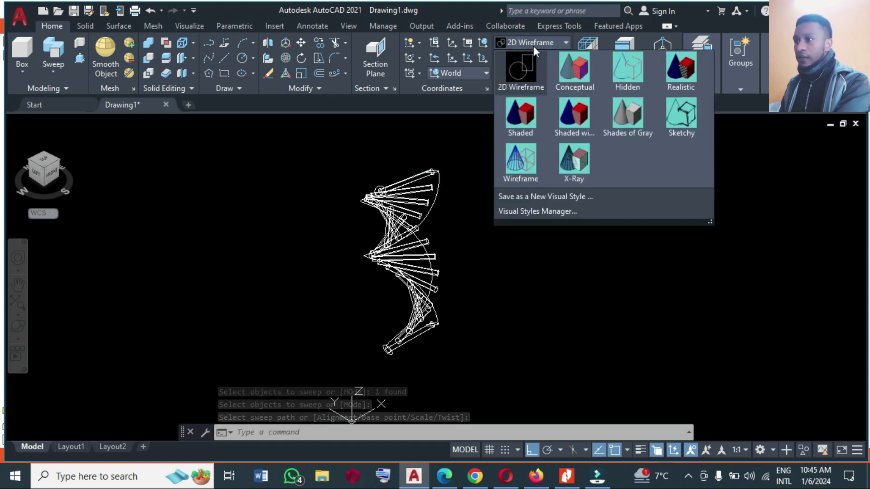
left_click(523, 109)
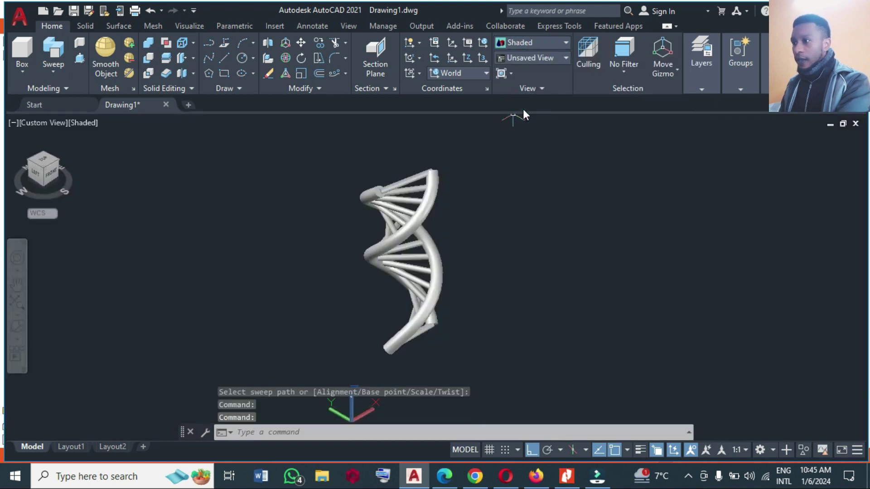
left_click(16, 327)
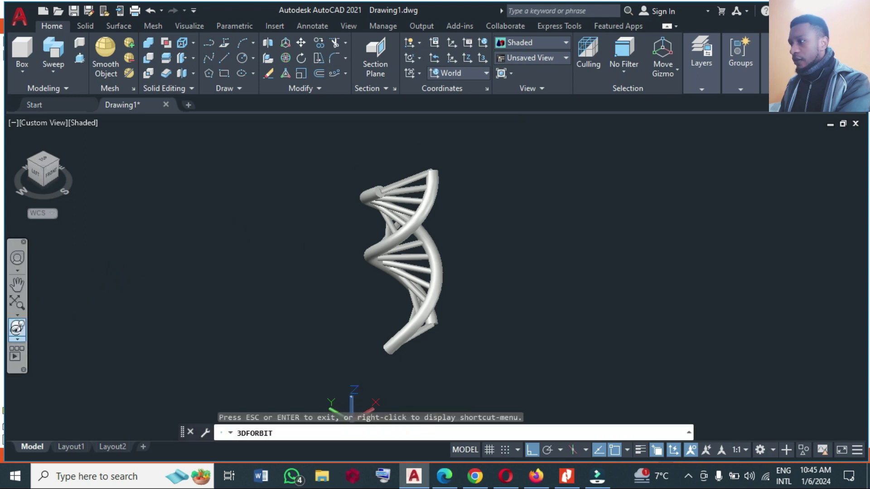
left_click_drag(303, 276, 336, 275)
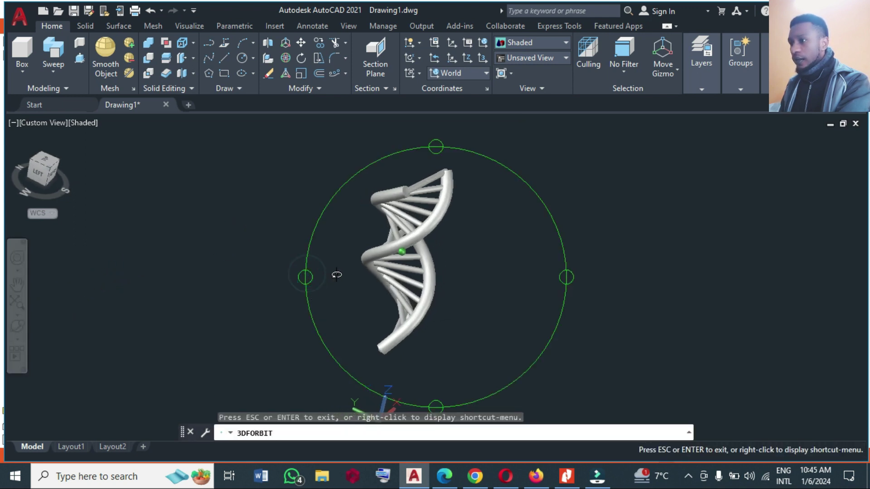
left_click_drag(497, 310, 467, 240)
left_click_drag(303, 284, 591, 182)
left_click_drag(309, 278, 198, 291)
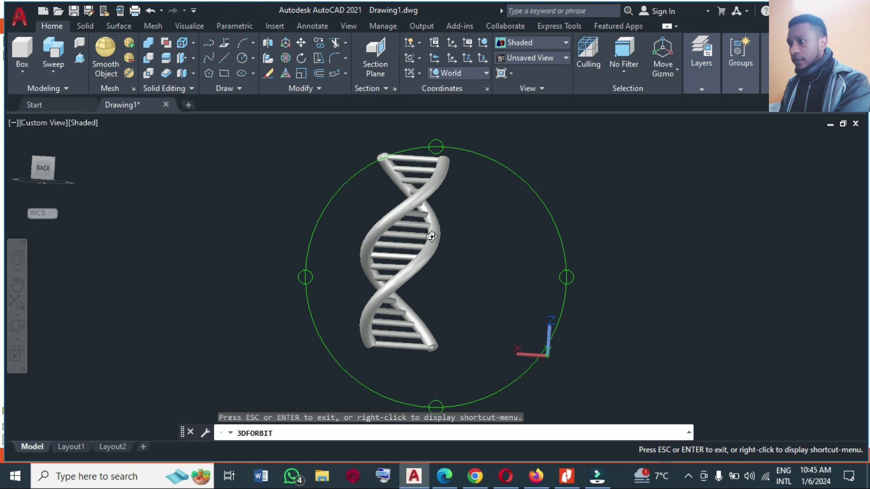
left_click_drag(563, 274, 391, 271)
key("Escape")
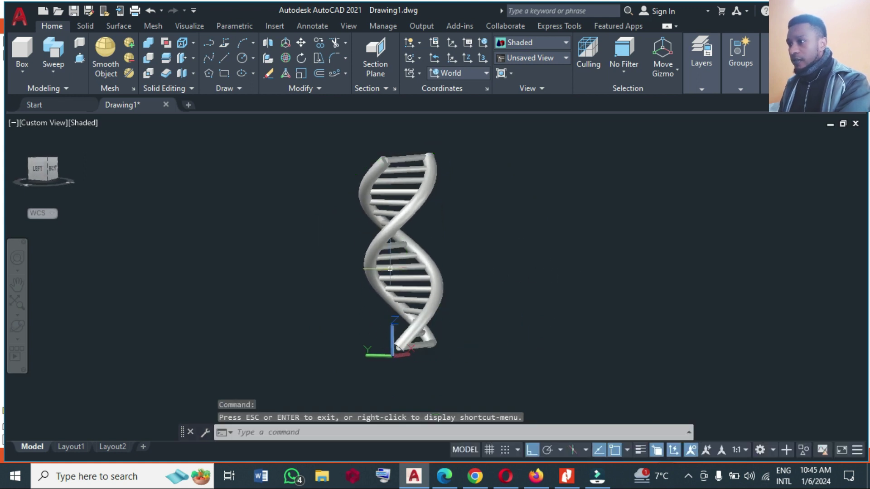
Erase the uppermost and lowermost rods connecting the ends of the two strands.
type("e")
key("Return")
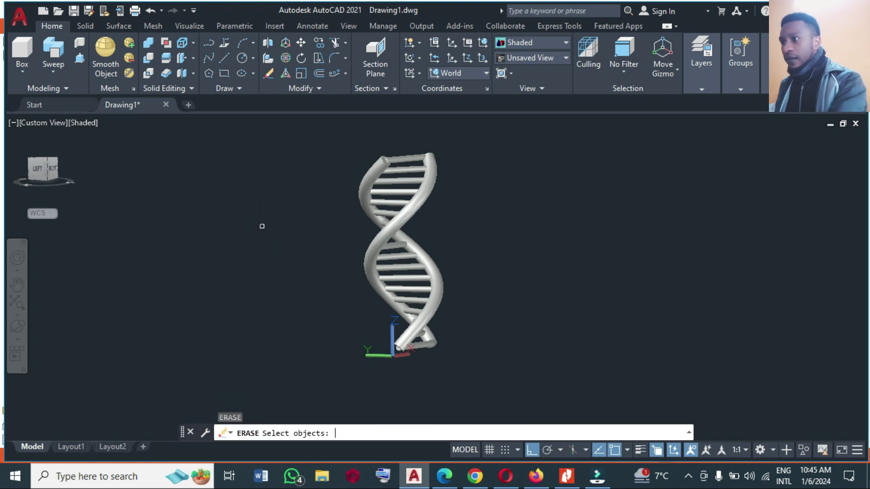
left_click(397, 152)
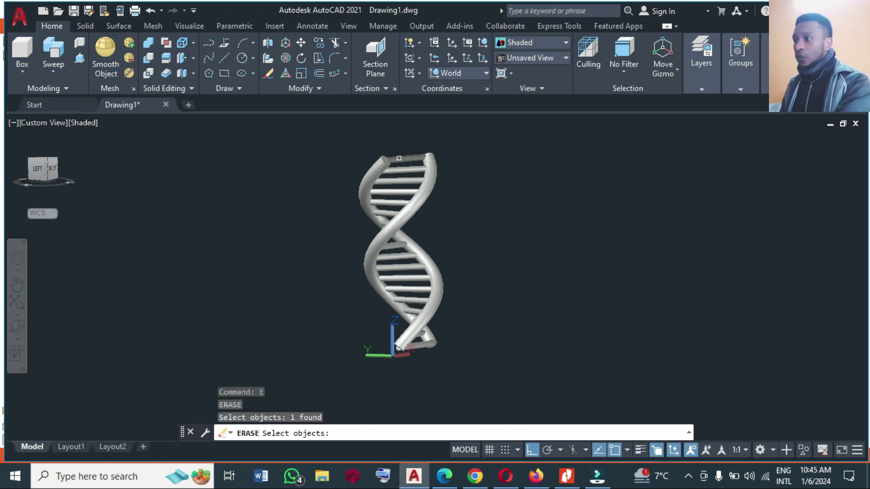
left_click(419, 349)
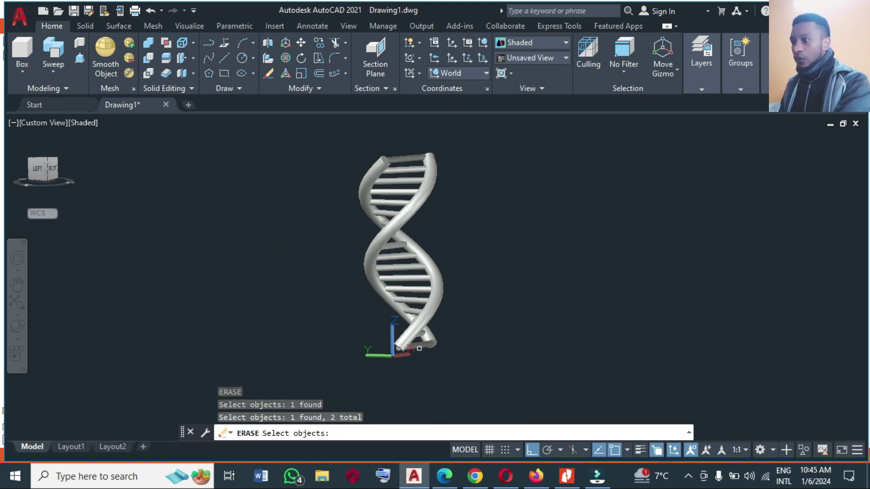
key("Return")
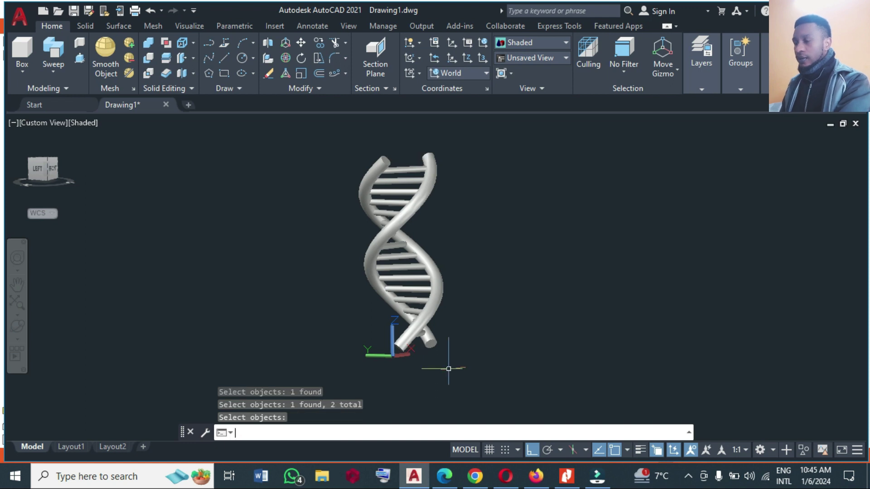
Inspect the helix from the home view and the front side, and set the view to parallel projection.
left_click(17, 326)
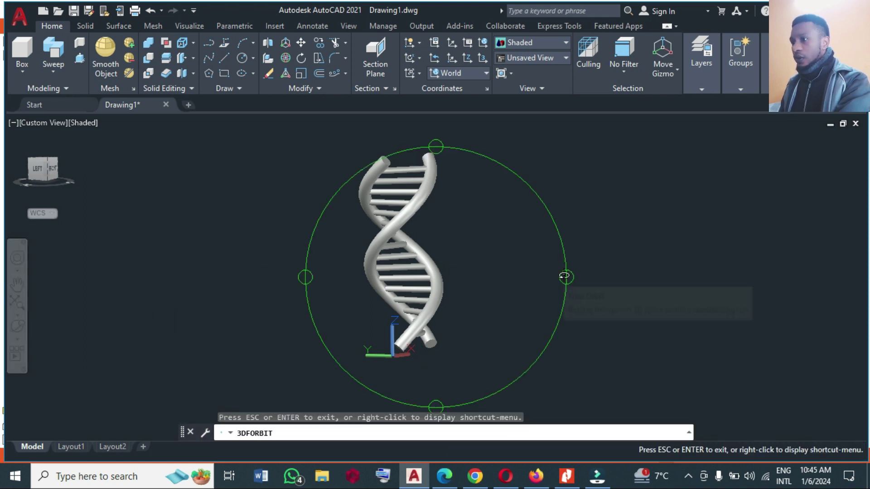
left_click_drag(551, 278, 518, 287)
left_click_drag(576, 280, 549, 287)
key("Escape")
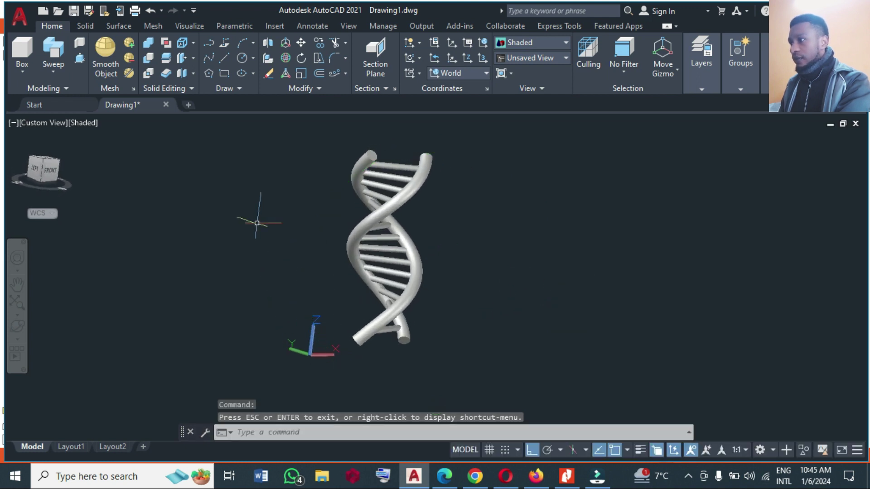
left_click(72, 137)
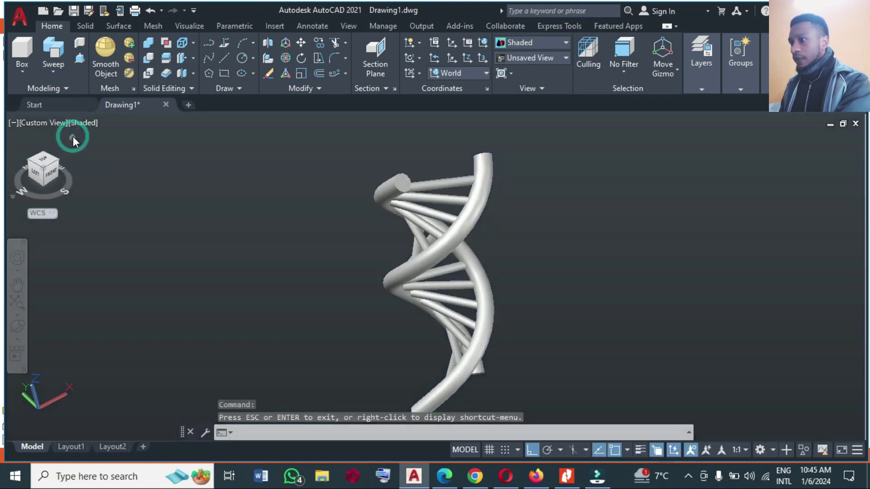
scroll(449, 266, "down", 3)
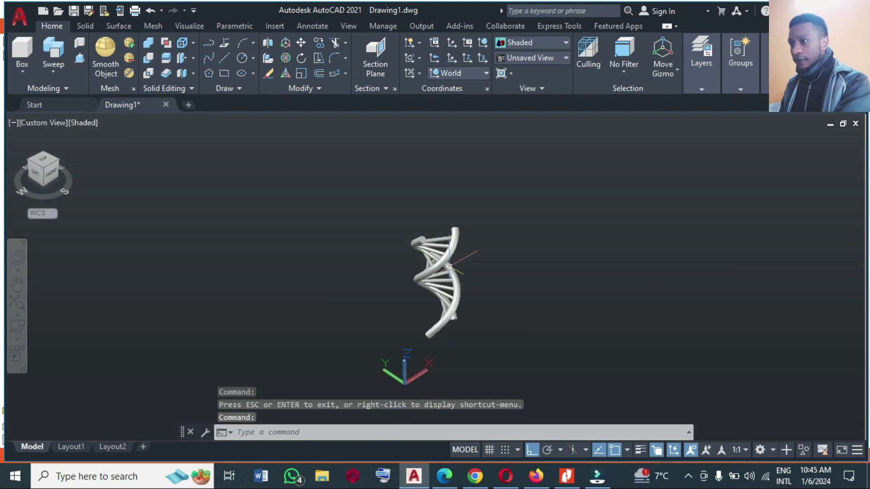
left_click(19, 331)
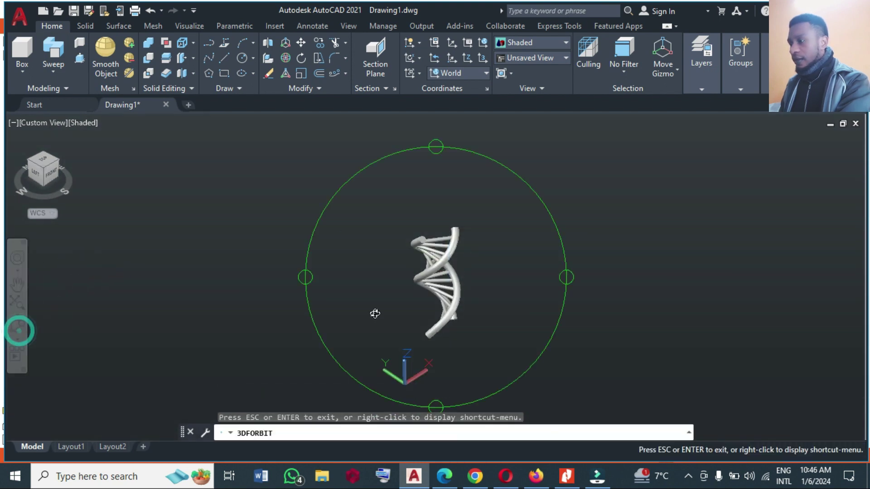
left_click_drag(567, 274, 528, 309)
left_click_drag(392, 254, 392, 232)
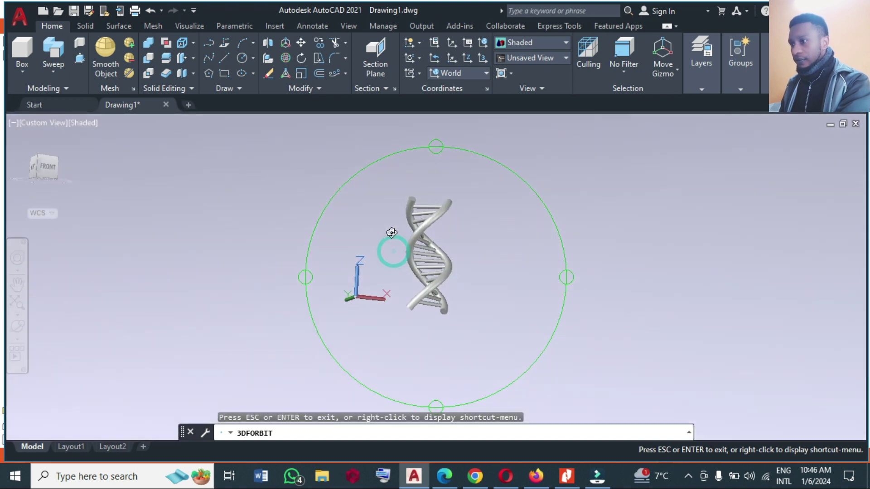
key("Escape")
right_click(53, 169)
left_click(64, 192)
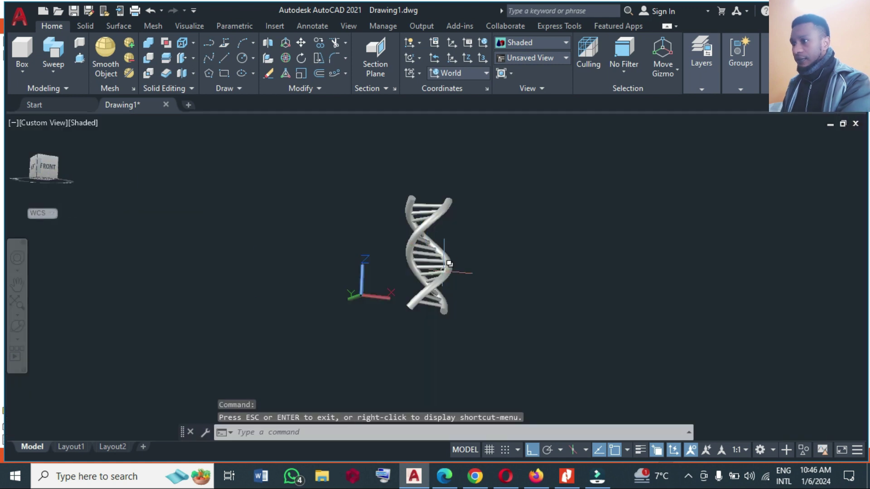
Compare the helix with the reference image in Nitro Pro, orbiting the model to match the upright front view shown there.
left_click(17, 326)
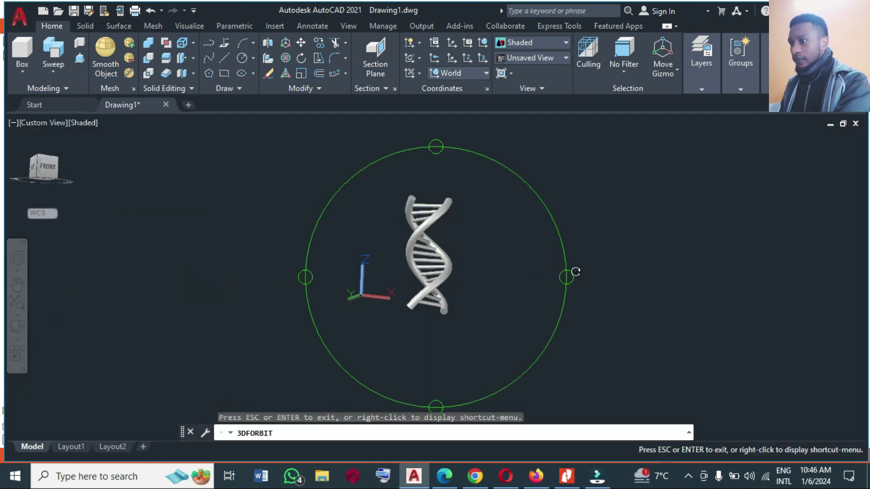
left_click_drag(568, 276, 528, 262)
left_click_drag(428, 163, 411, 196)
left_click(571, 484)
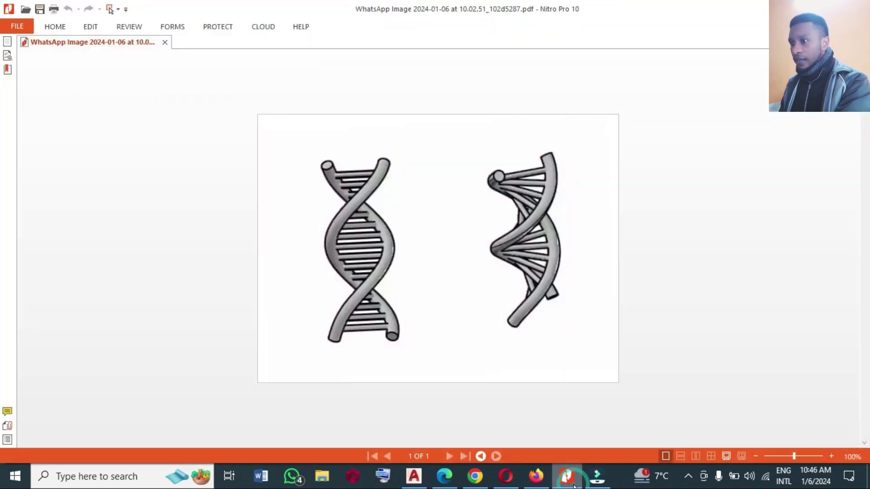
left_click(573, 485)
left_click(573, 485)
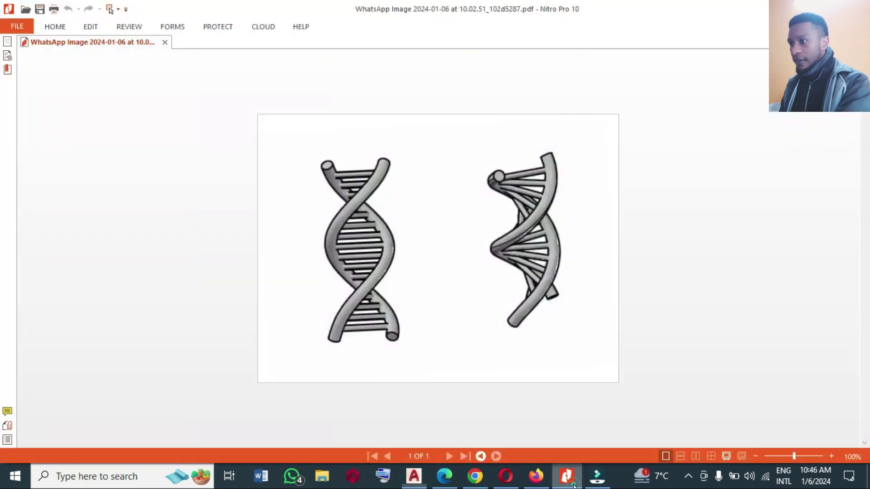
left_click(574, 485)
mouse_move(559, 285)
left_mouse_down()
mouse_move(539, 290)
mouse_move(586, 244)
mouse_move(598, 262)
mouse_move(565, 277)
left_mouse_up()
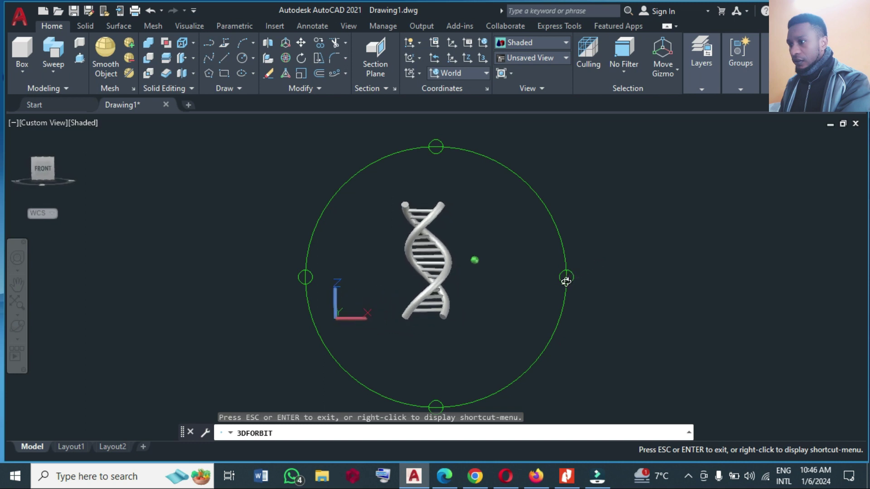
mouse_move(384, 259)
left_mouse_down()
mouse_move(379, 271)
mouse_move(384, 253)
left_mouse_up()
left_click(566, 476)
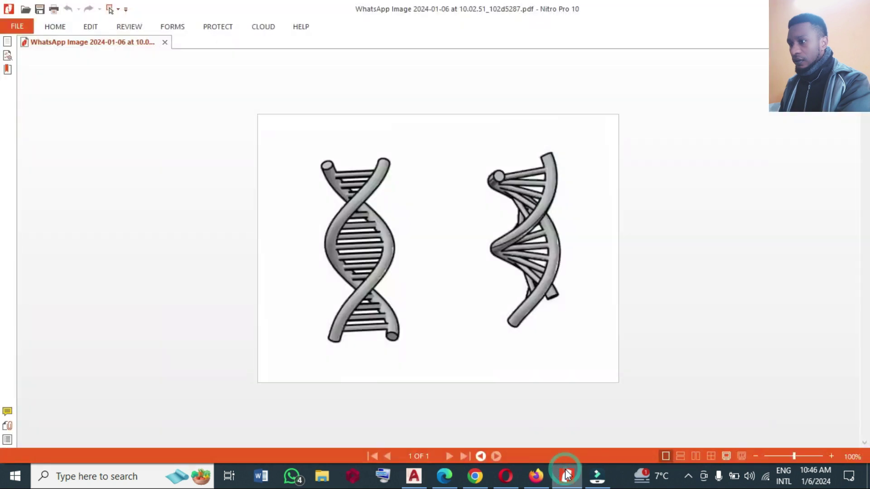
left_click(566, 475)
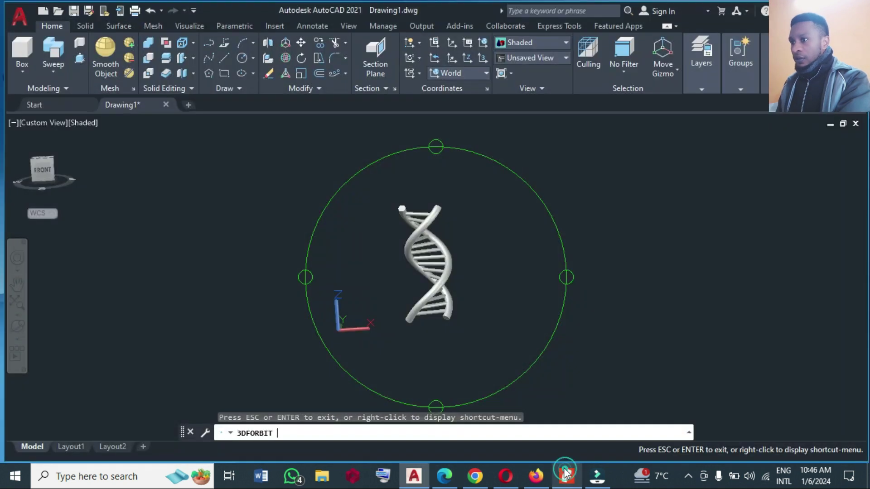
mouse_move(559, 281)
left_mouse_down()
mouse_move(499, 297)
mouse_move(385, 299)
mouse_move(545, 274)
left_mouse_up()
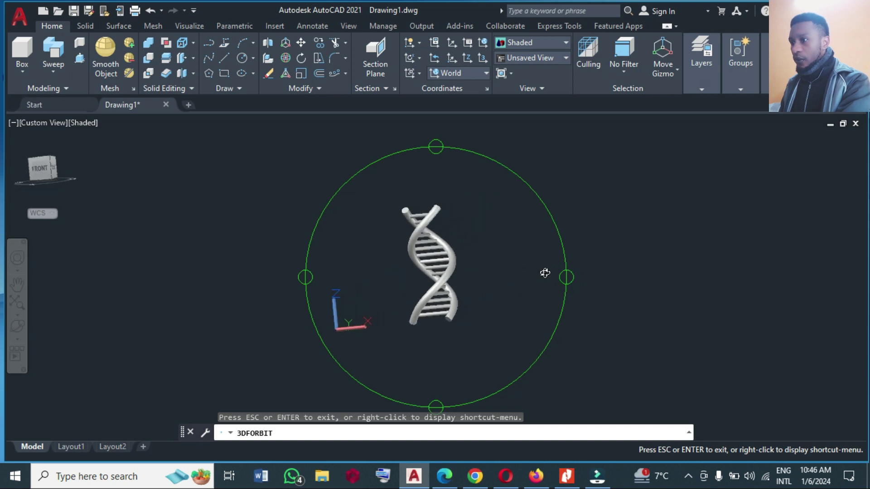
left_click_drag(307, 271, 328, 268)
key("Escape")
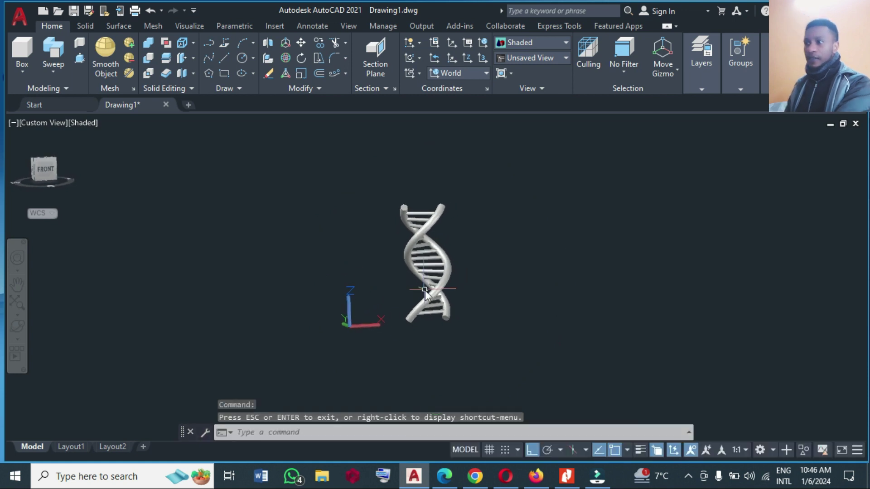